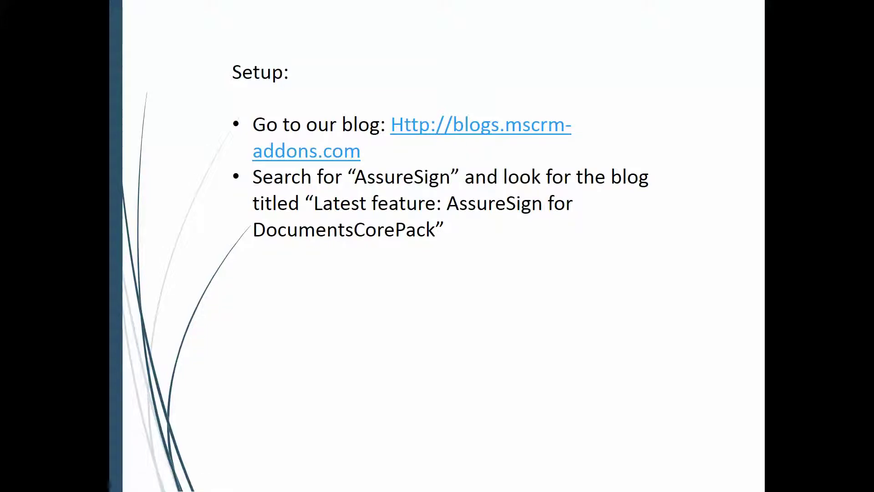
Leave the PowerPoint slideshow and switch back to the CRM My Active Contacts list
{"action": "key", "text": "alt+Tab"}
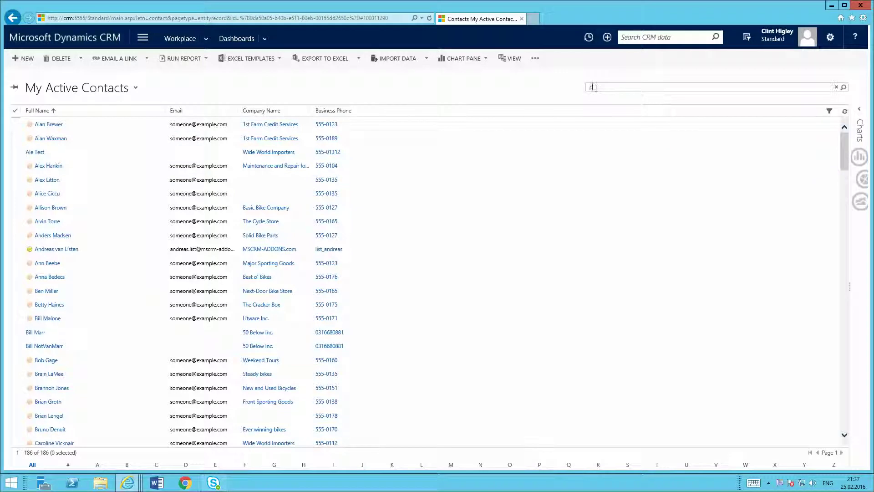
Search the contacts grid by the contact's name, open their record, and choose Create Document
{"action": "type", "text": "howard"}
{"action": "key", "text": "Return"}
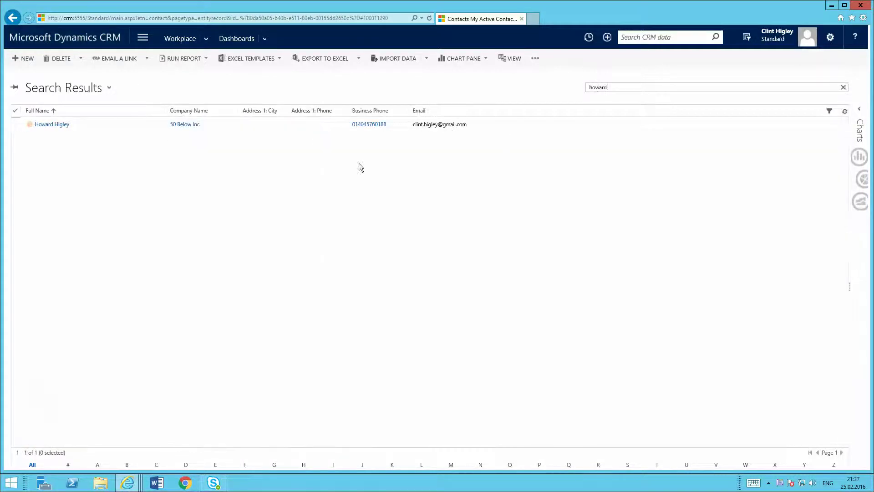
{"action": "double_click", "coordinate": [95, 124]}
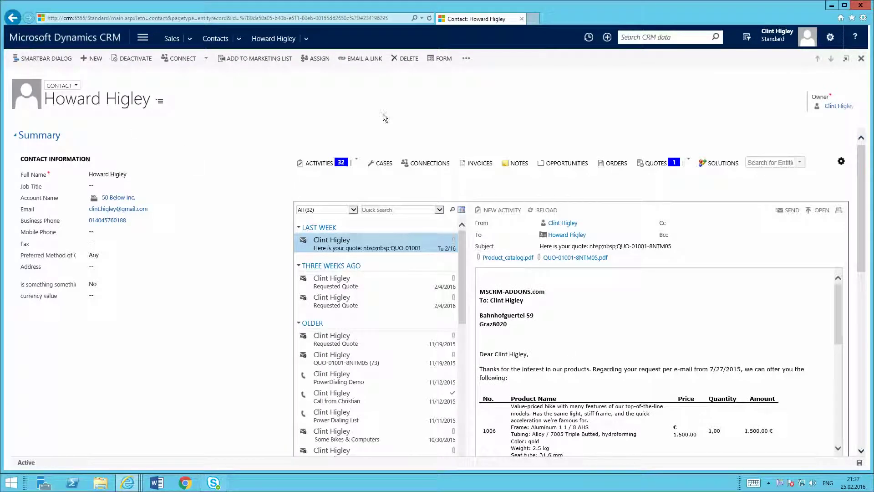
{"action": "left_click", "coordinate": [466, 58]}
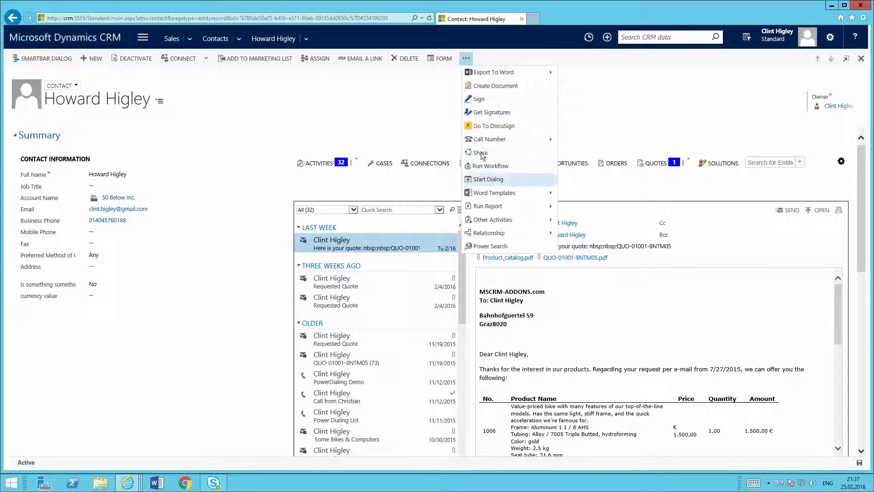
{"action": "left_click", "coordinate": [502, 87]}
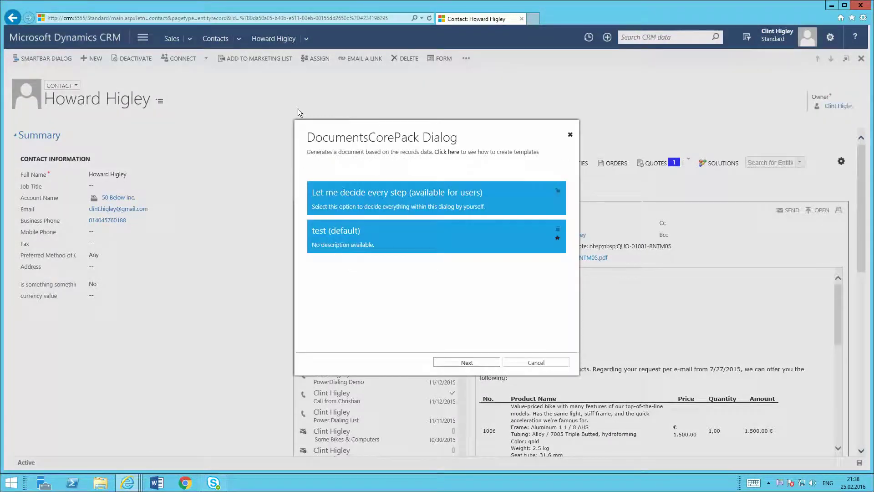
Choose 'Let me decide every step' and use the NDA Assuresign.docx template
{"action": "left_click", "coordinate": [395, 197]}
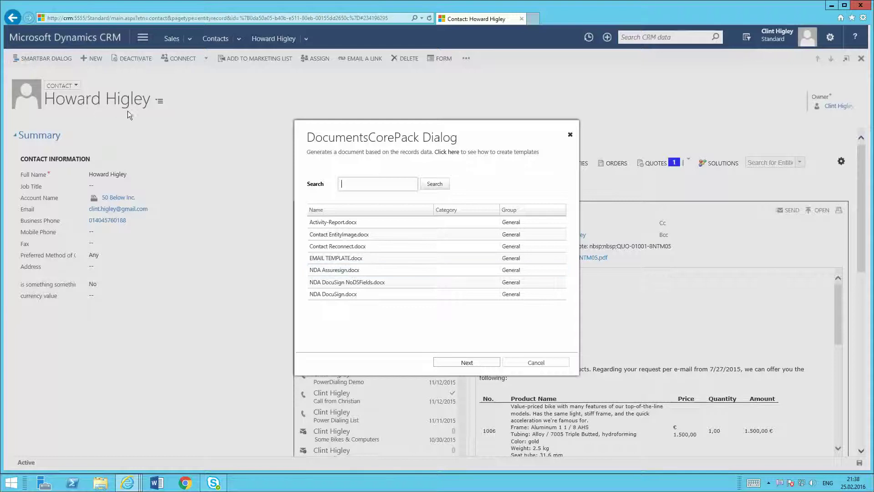
{"action": "left_click", "coordinate": [332, 271]}
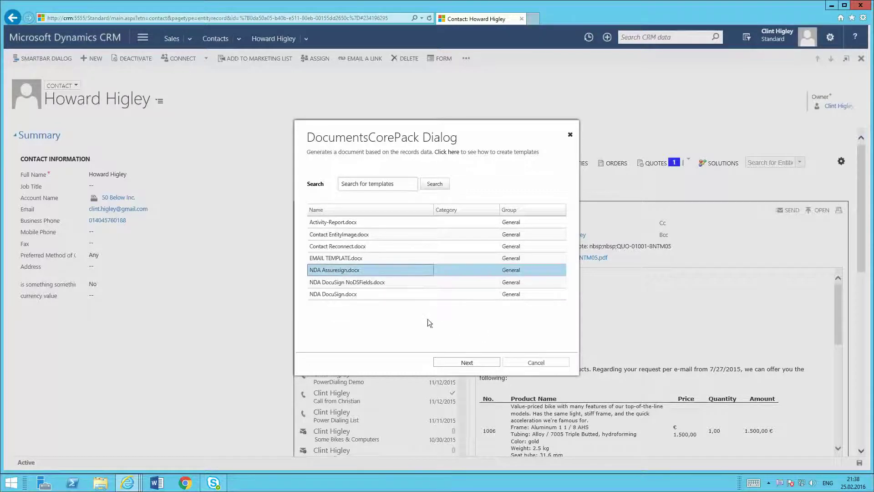
{"action": "left_click", "coordinate": [469, 365]}
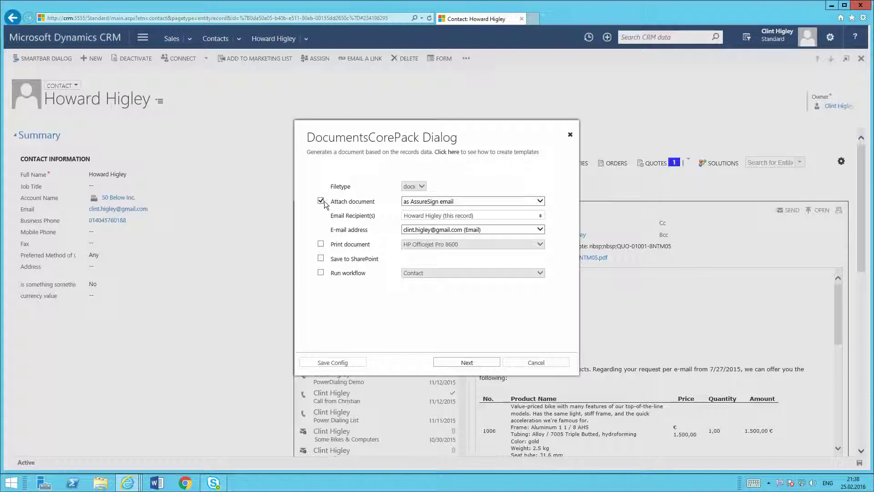
Attach the NDA as an AssureSign email to this contact's Email address and generate it
{"action": "left_click", "coordinate": [419, 202]}
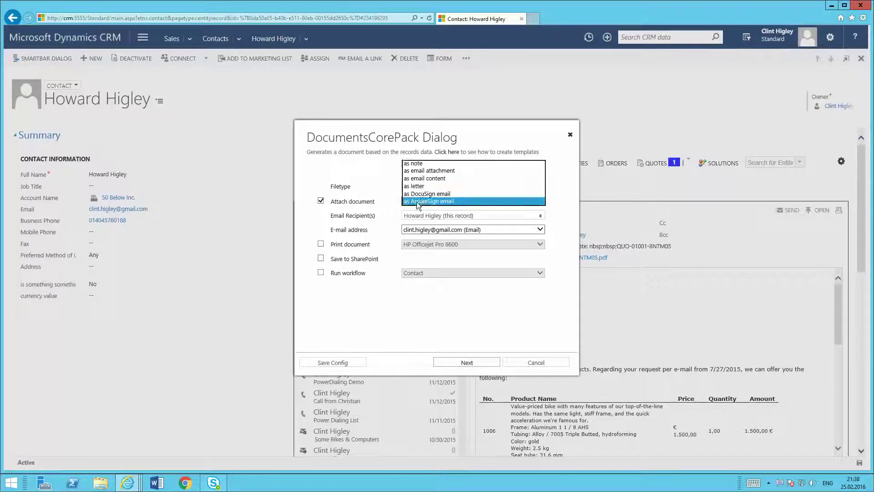
{"action": "left_click", "coordinate": [427, 201]}
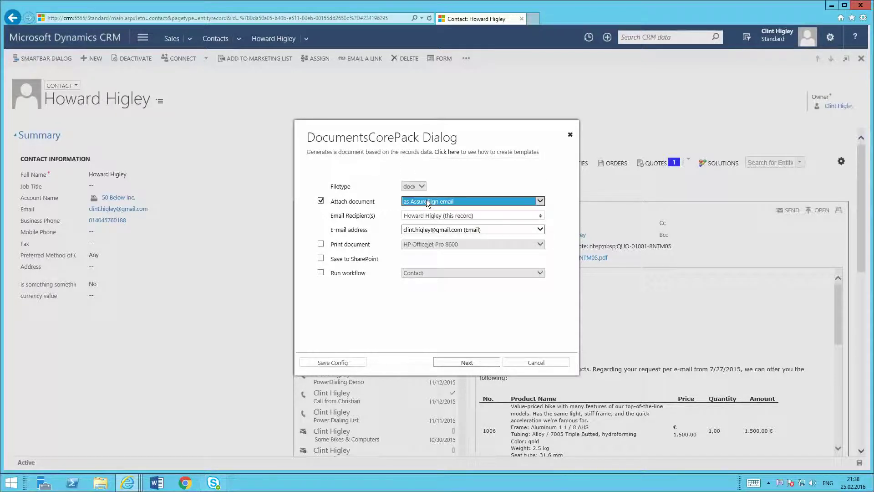
{"action": "left_click", "coordinate": [451, 218]}
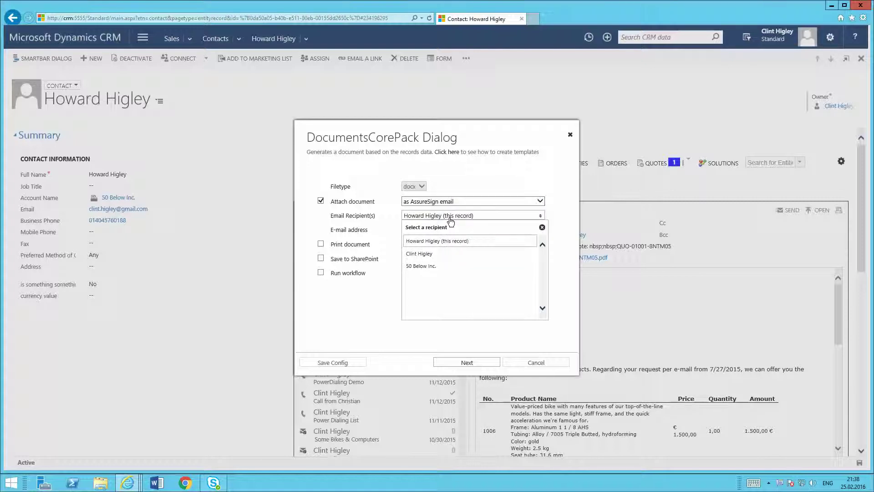
{"action": "left_click", "coordinate": [439, 243]}
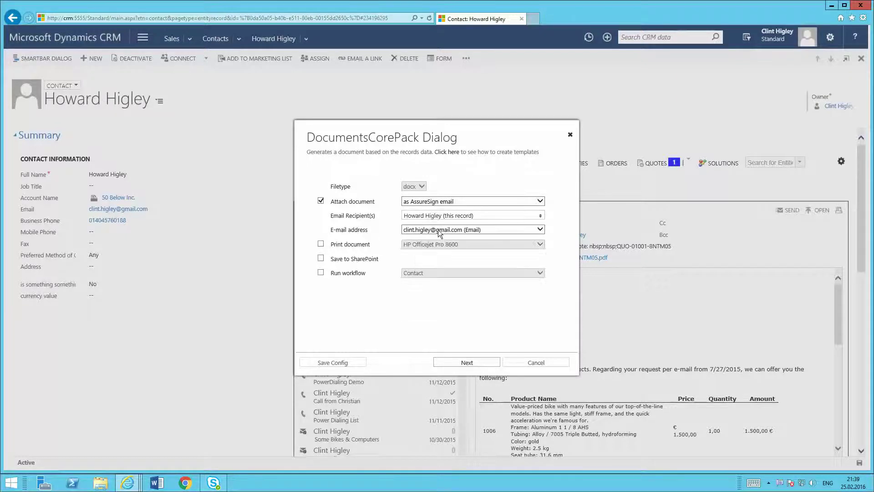
{"action": "left_click", "coordinate": [440, 232]}
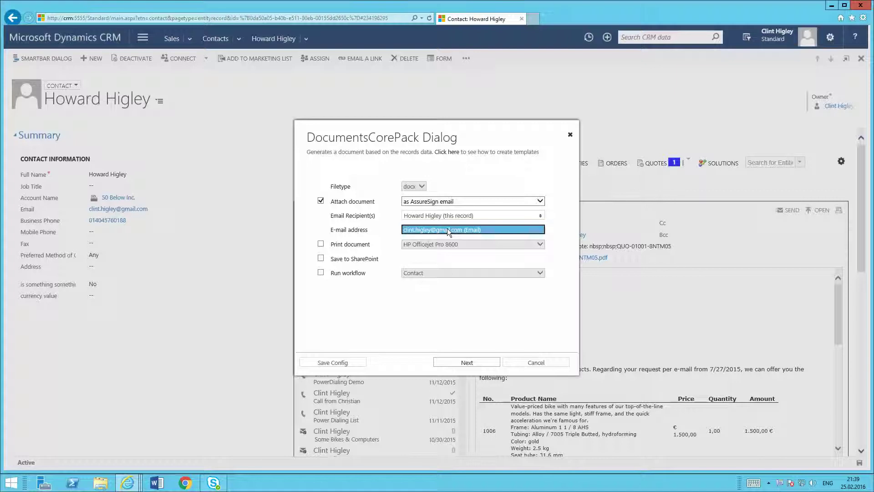
{"action": "left_click", "coordinate": [420, 233]}
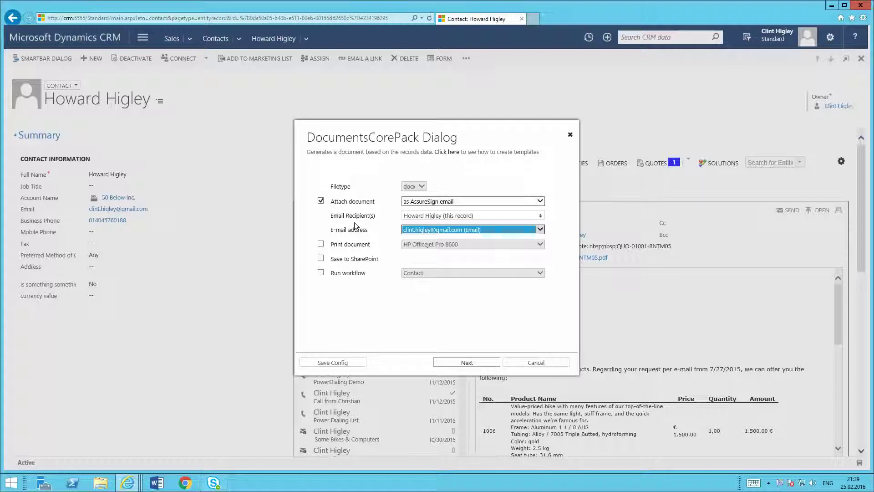
{"action": "left_click", "coordinate": [474, 362]}
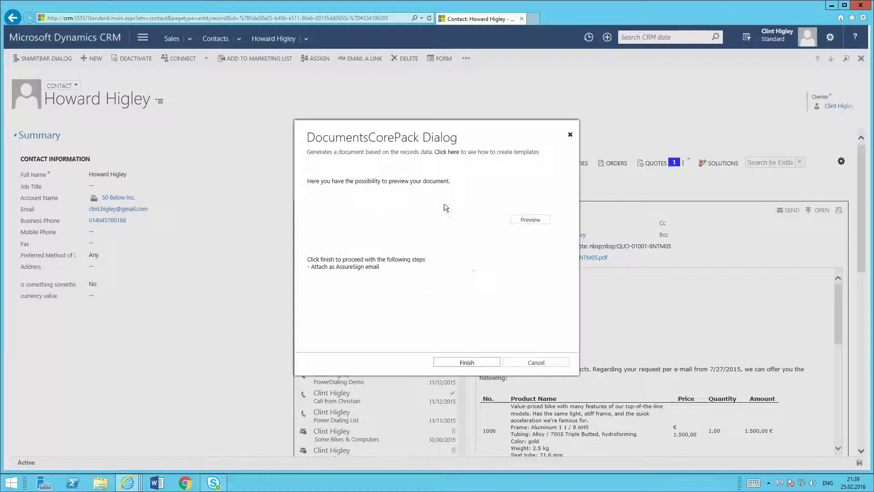
Preview the generated NDA, scroll through it, close the preview, and click Finish
{"action": "left_click", "coordinate": [531, 221]}
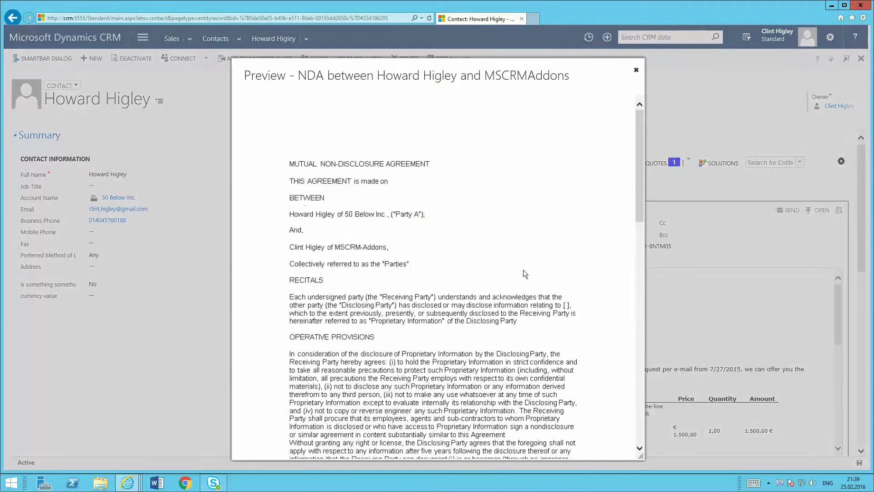
{"action": "scroll", "coordinate": [473, 247], "scroll_direction": "down", "scroll_amount": 15}
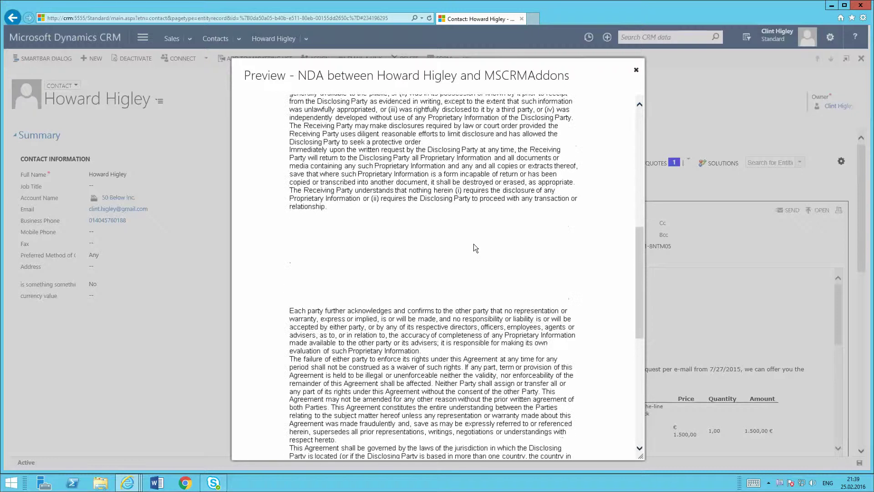
{"action": "scroll", "coordinate": [475, 247], "scroll_direction": "down", "scroll_amount": 3}
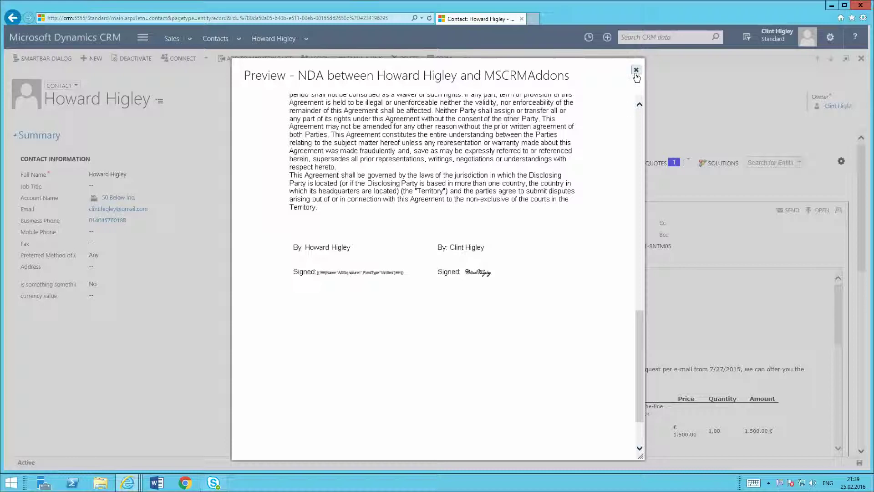
{"action": "left_click", "coordinate": [637, 71]}
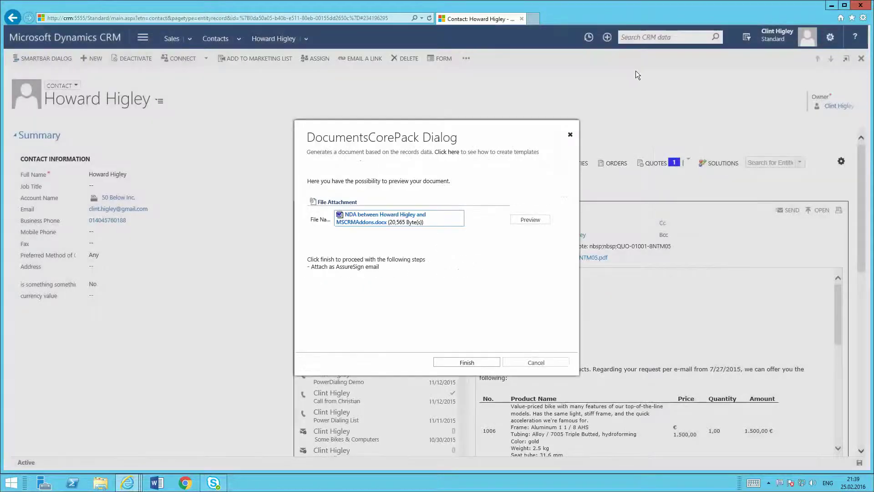
{"action": "left_click", "coordinate": [470, 363]}
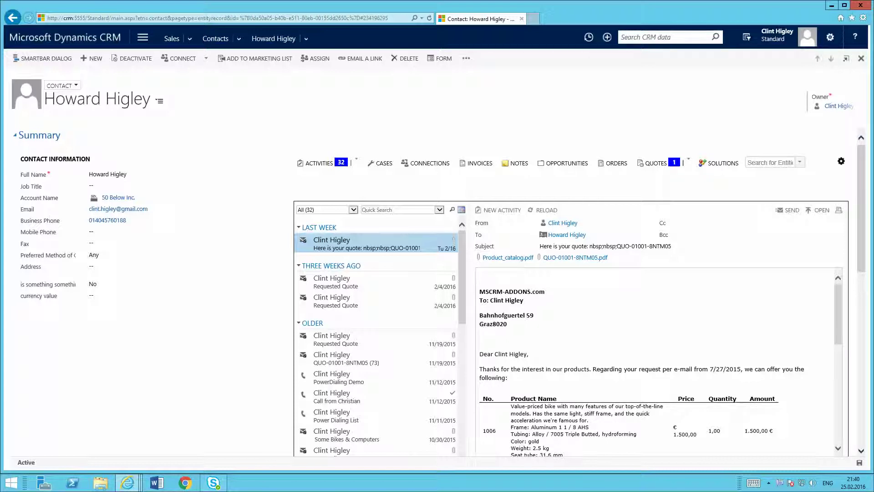
Bring up Google Inbox and follow the 'Begin Signing' link in the AssureSign invitation
{"action": "left_click", "coordinate": [184, 483]}
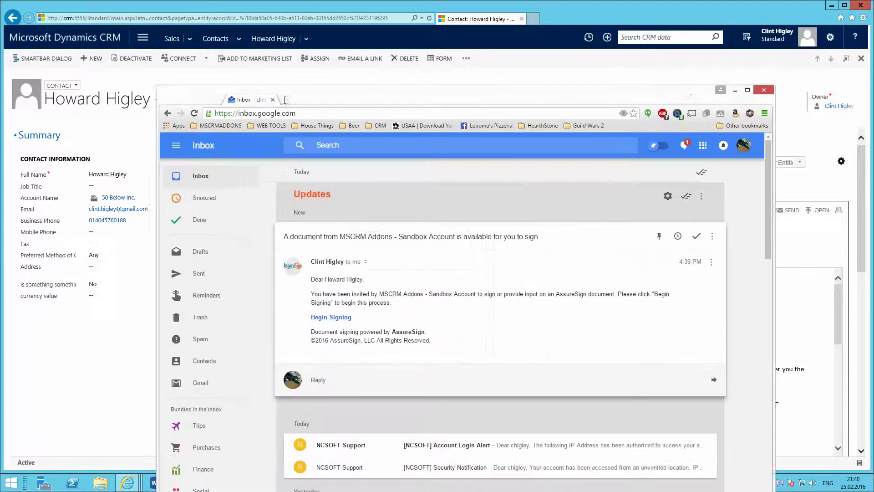
{"action": "left_click_drag", "start_coordinate": [268, 97], "coordinate": [254, 46]}
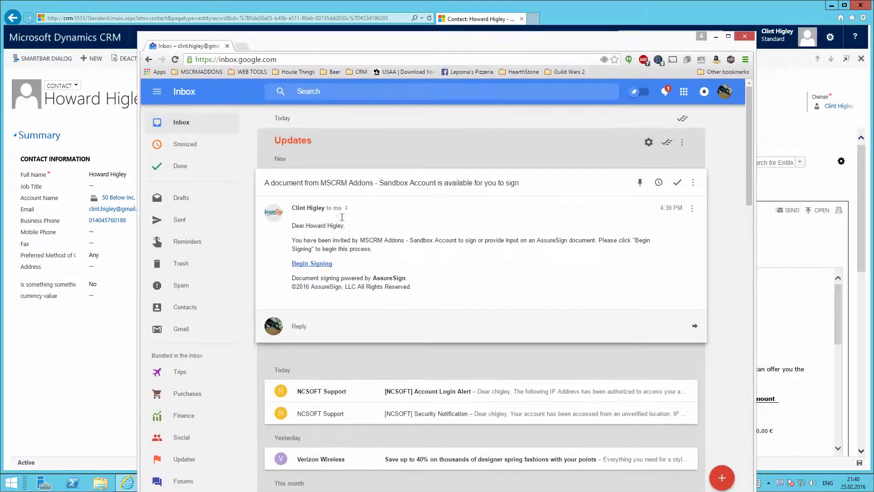
{"action": "left_click", "coordinate": [319, 264]}
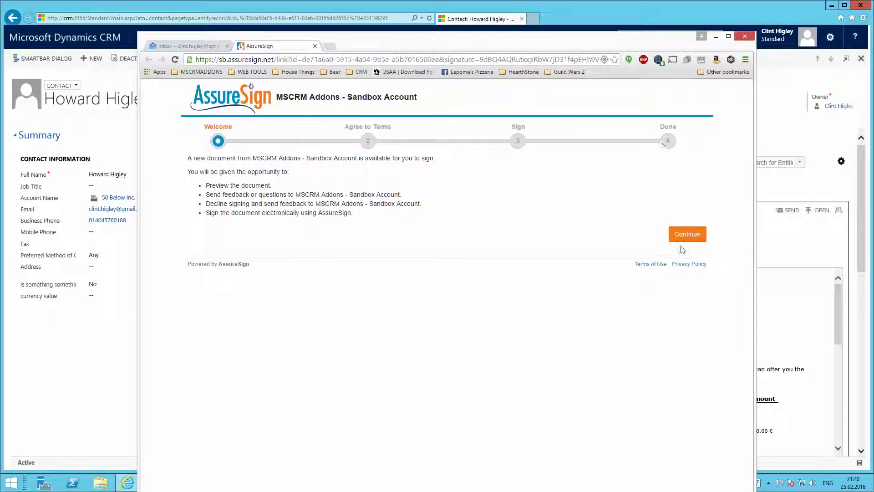
Continue to Agree to Terms, preview the NDA, and jump to its page 2
{"action": "left_click", "coordinate": [693, 240]}
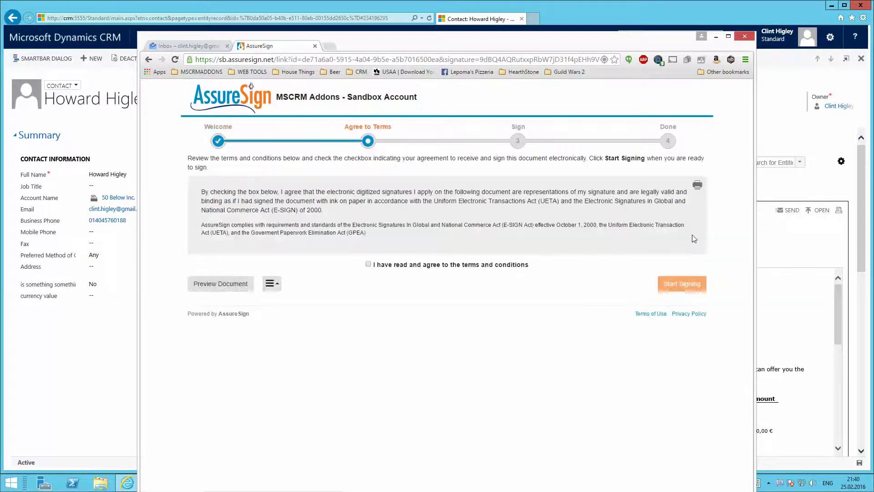
{"action": "left_click", "coordinate": [220, 283]}
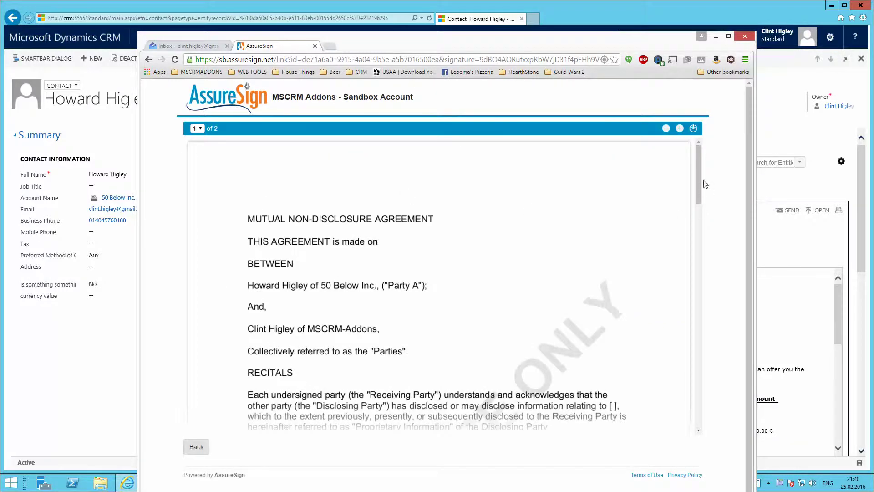
{"action": "left_click_drag", "start_coordinate": [699, 182], "coordinate": [680, 343]}
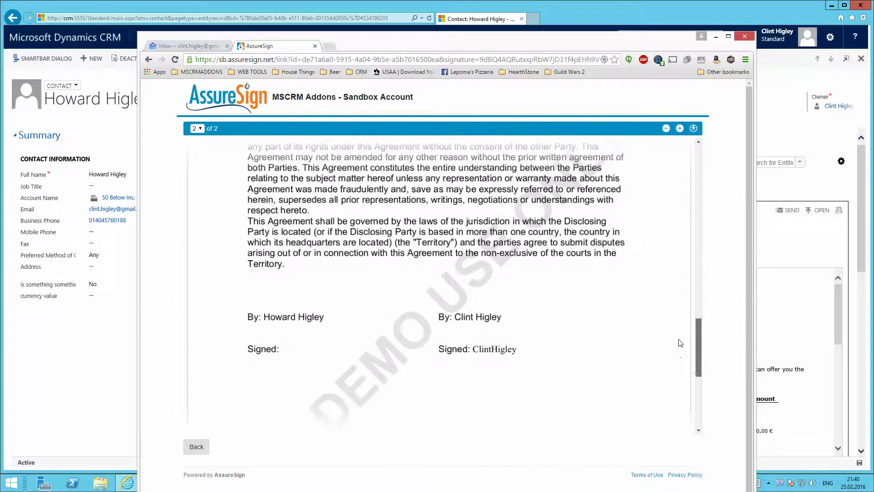
{"action": "scroll", "coordinate": [681, 343], "scroll_direction": "up", "scroll_amount": 10}
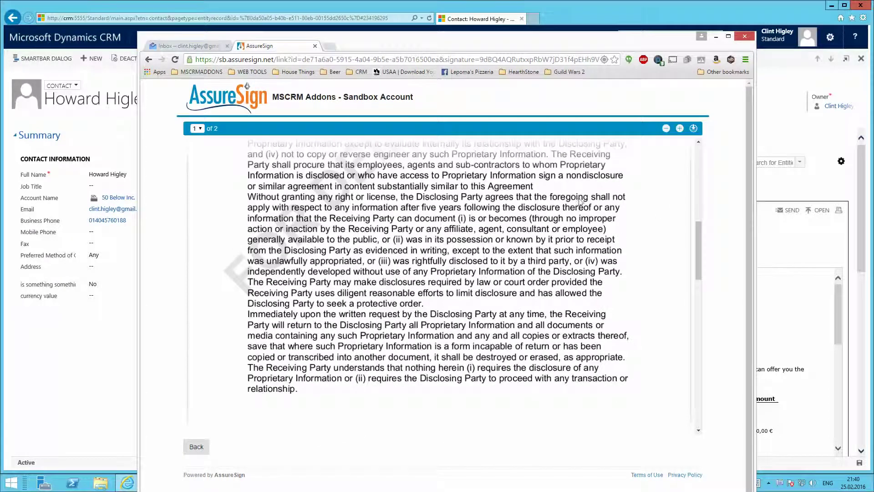
{"action": "left_click_drag", "start_coordinate": [755, 226], "coordinate": [762, 226]}
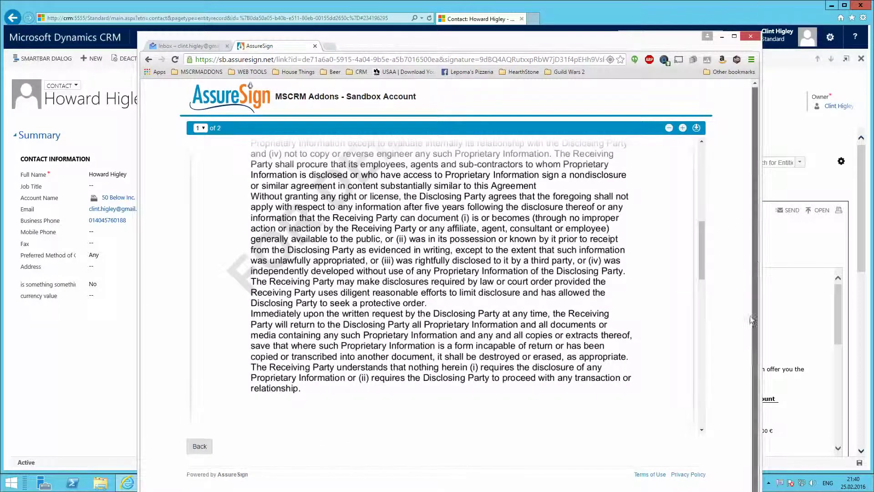
{"action": "left_click", "coordinate": [200, 127]}
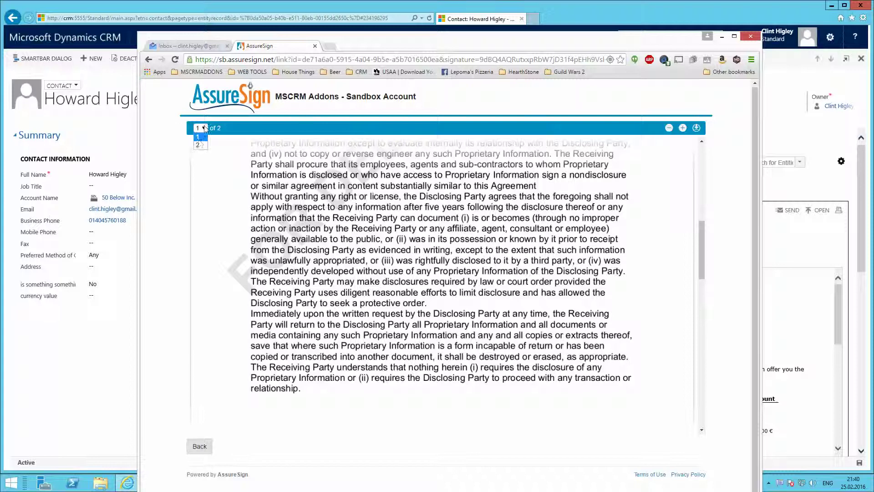
{"action": "left_click", "coordinate": [199, 145]}
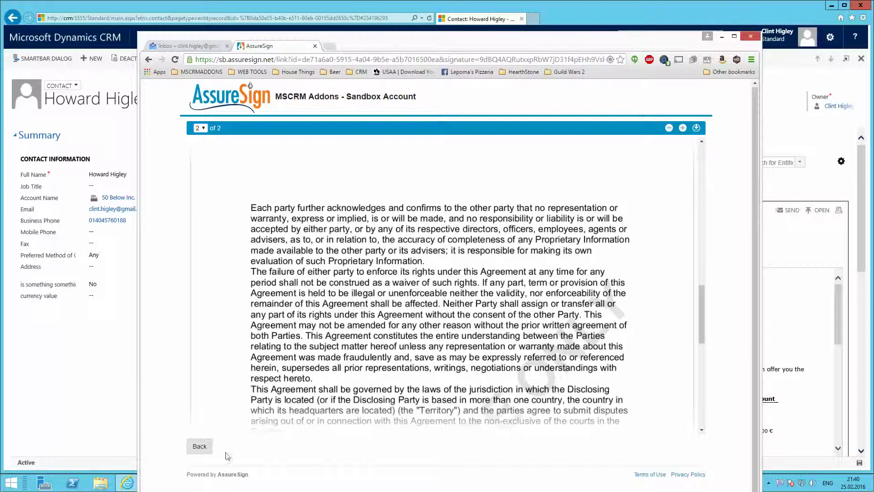
{"action": "left_click", "coordinate": [199, 447]}
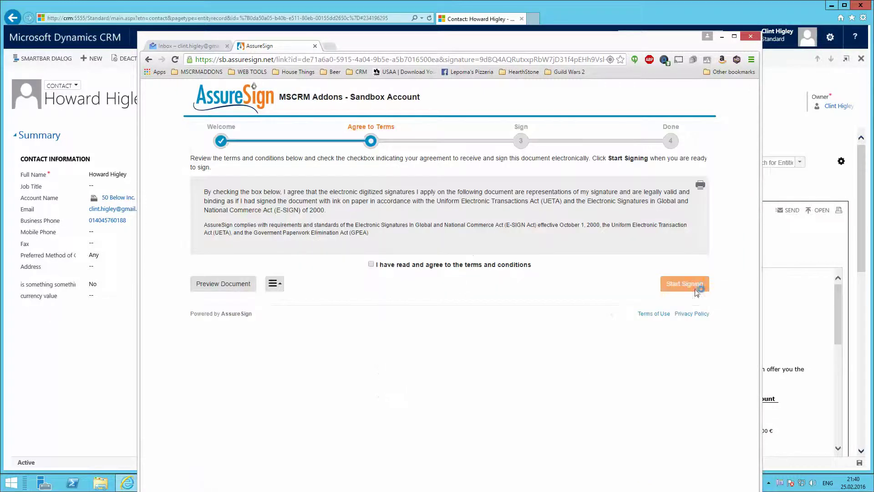
Tick 'I have read and agree' to the terms and start signing
{"action": "left_click_drag", "start_coordinate": [687, 287], "coordinate": [374, 269]}
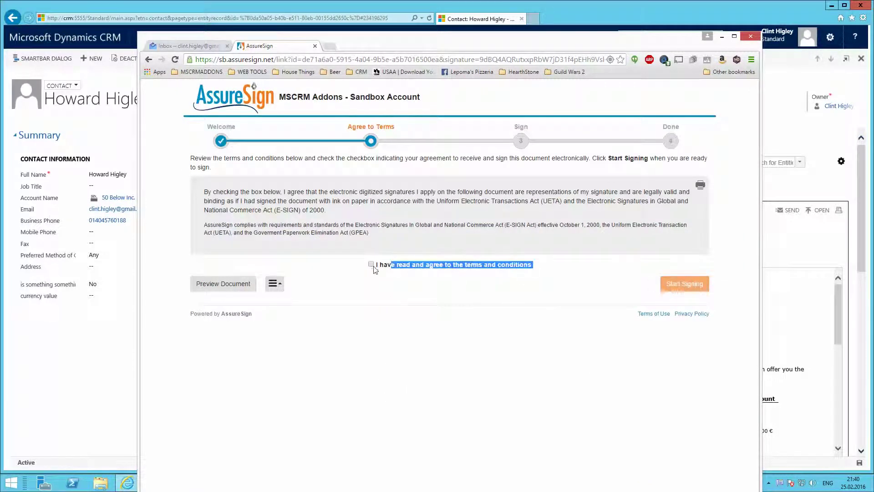
{"action": "left_click", "coordinate": [371, 266]}
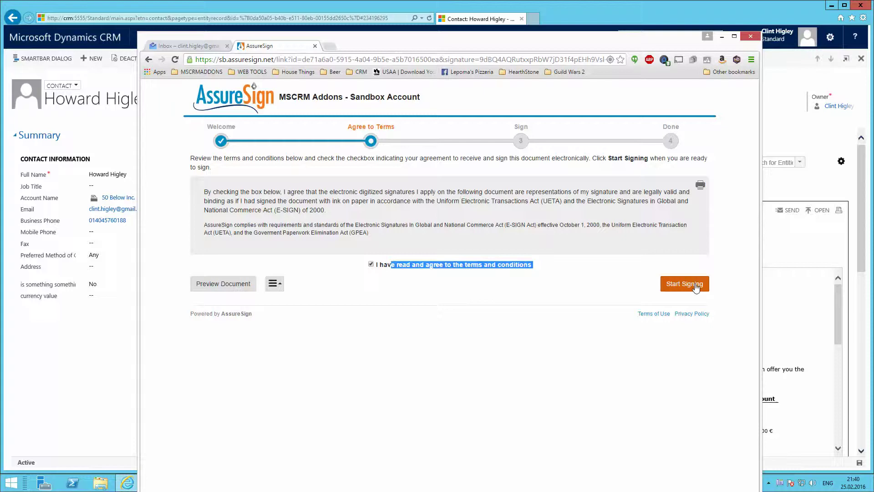
{"action": "left_click", "coordinate": [688, 284]}
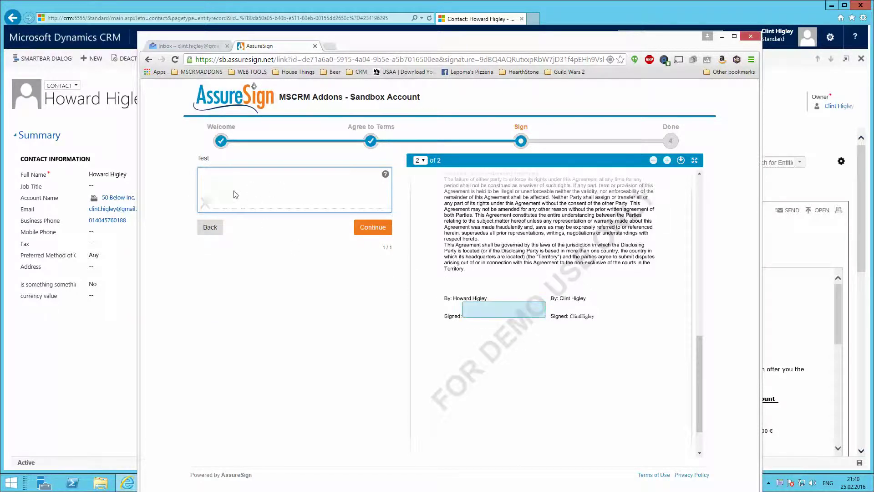
Draw the signature into the Signed field, finish signing, and download the document
{"action": "mouse_move", "coordinate": [227, 184]}
{"action": "left_mouse_down"}
{"action": "mouse_move", "coordinate": [222, 203]}
{"action": "mouse_move", "coordinate": [297, 198]}
{"action": "mouse_move", "coordinate": [304, 187]}
{"action": "mouse_move", "coordinate": [317, 211]}
{"action": "mouse_move", "coordinate": [326, 188]}
{"action": "mouse_move", "coordinate": [333, 200]}
{"action": "mouse_move", "coordinate": [346, 186]}
{"action": "mouse_move", "coordinate": [343, 210]}
{"action": "mouse_move", "coordinate": [382, 196]}
{"action": "mouse_move", "coordinate": [372, 207]}
{"action": "left_mouse_up"}
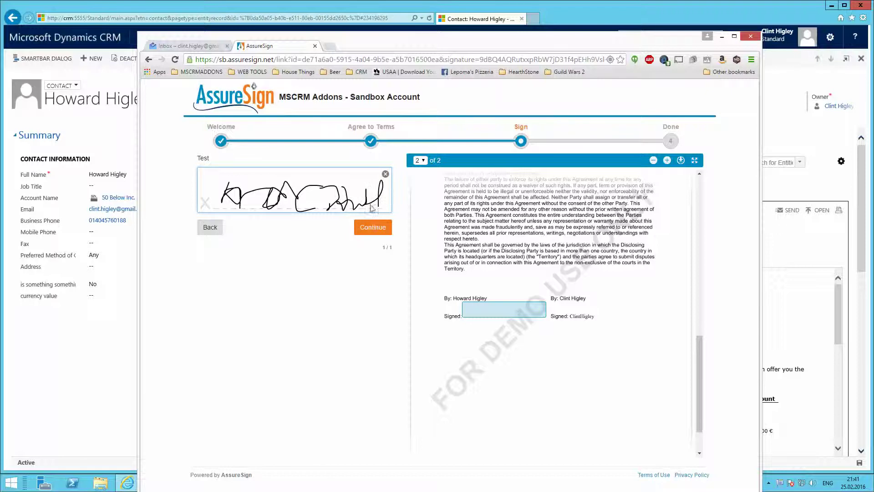
{"action": "left_click", "coordinate": [373, 227]}
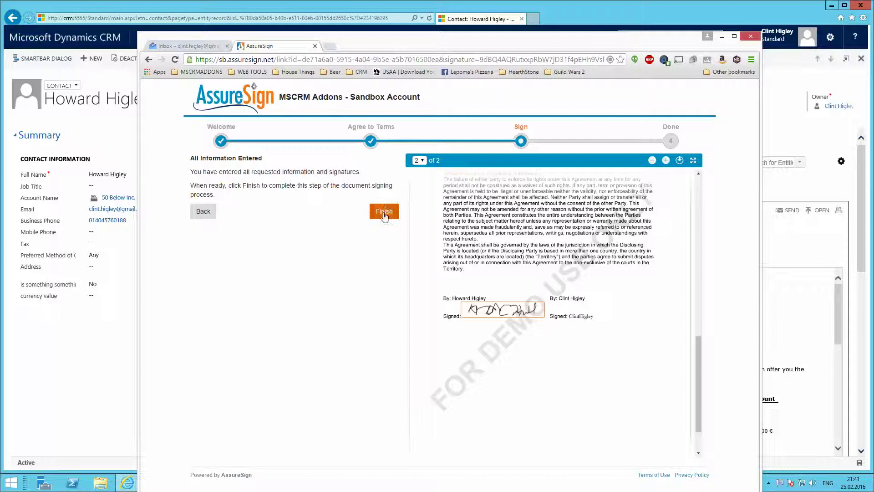
{"action": "left_click", "coordinate": [384, 212]}
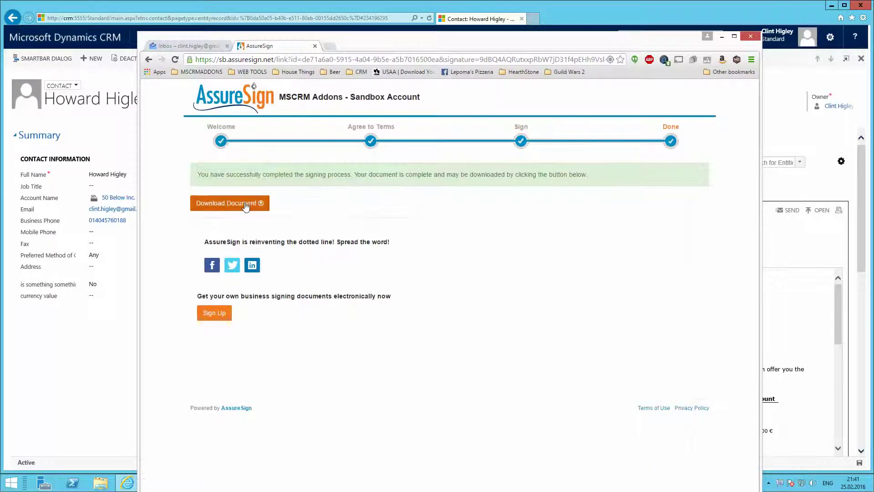
{"action": "left_click", "coordinate": [248, 203]}
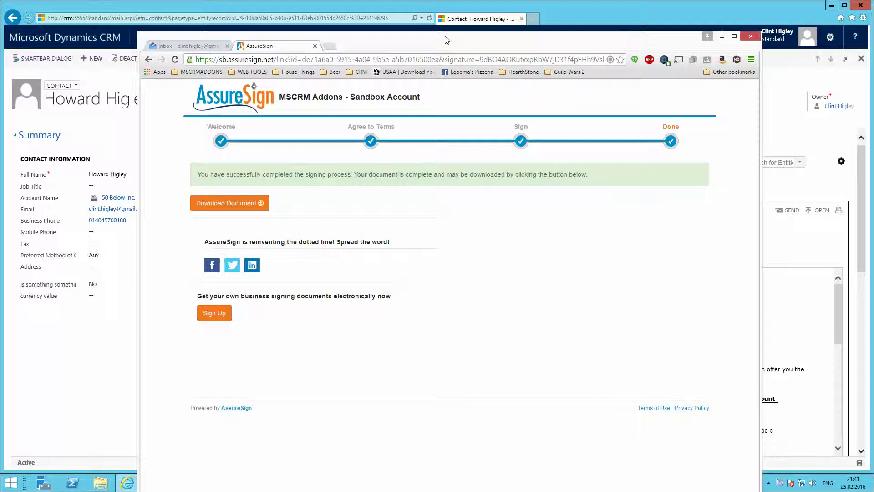
{"action": "left_click_drag", "start_coordinate": [447, 40], "coordinate": [0, 39]}
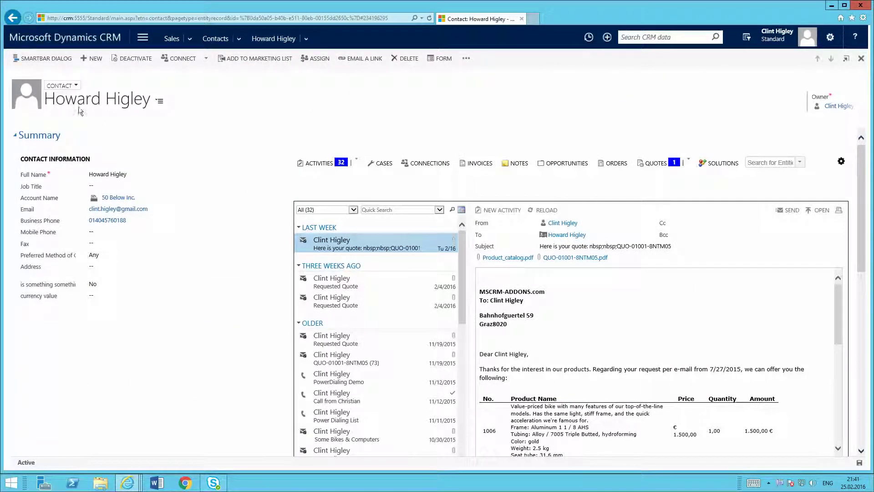
Show the contact's AssureSign Documents, select the In Progress NDA, and refresh the list
{"action": "left_click", "coordinate": [307, 40]}
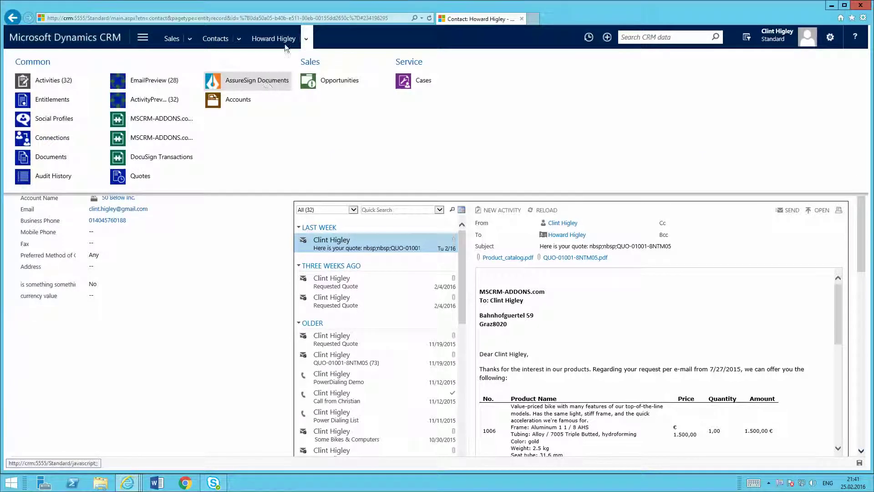
{"action": "left_click", "coordinate": [260, 82]}
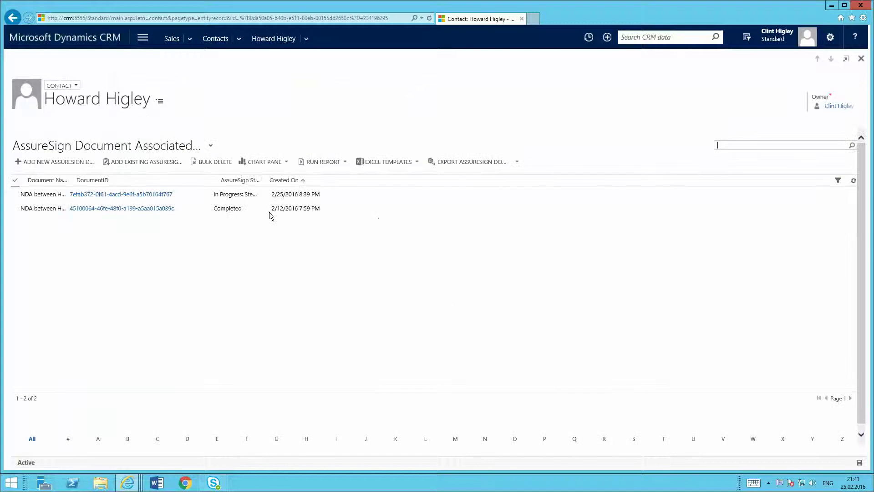
{"action": "left_click", "coordinate": [236, 199]}
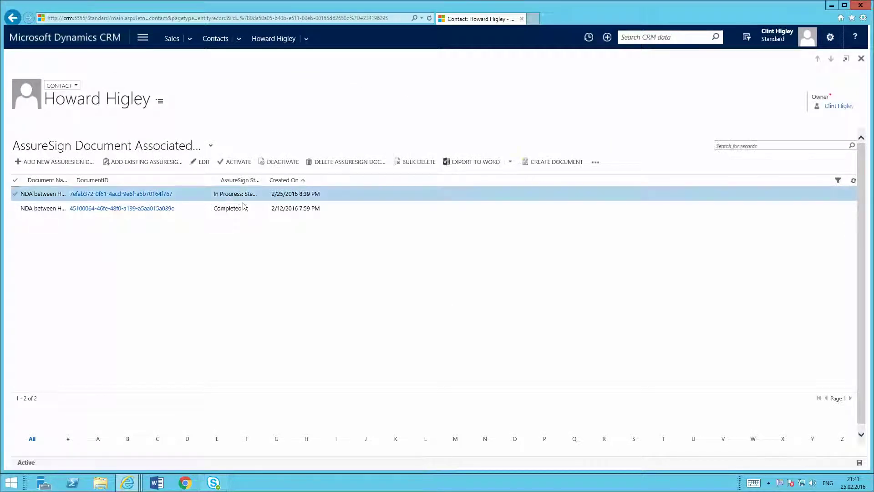
{"action": "left_click", "coordinate": [853, 181]}
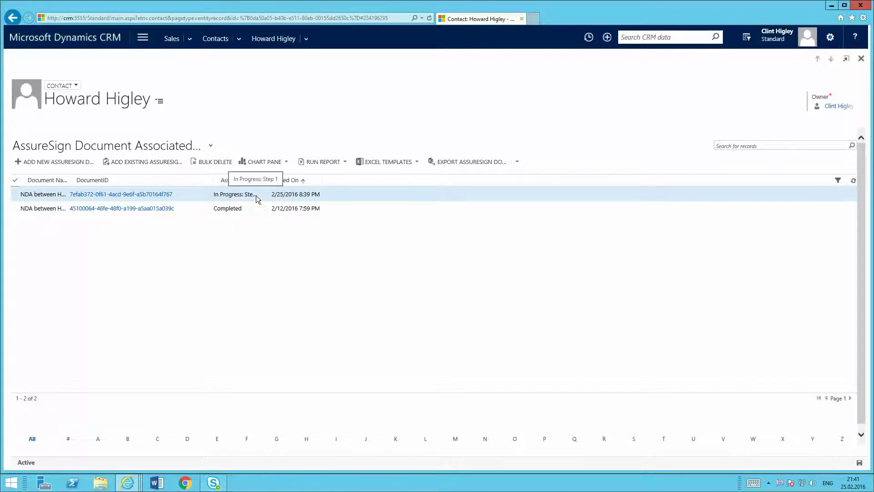
{"action": "left_click", "coordinate": [204, 200]}
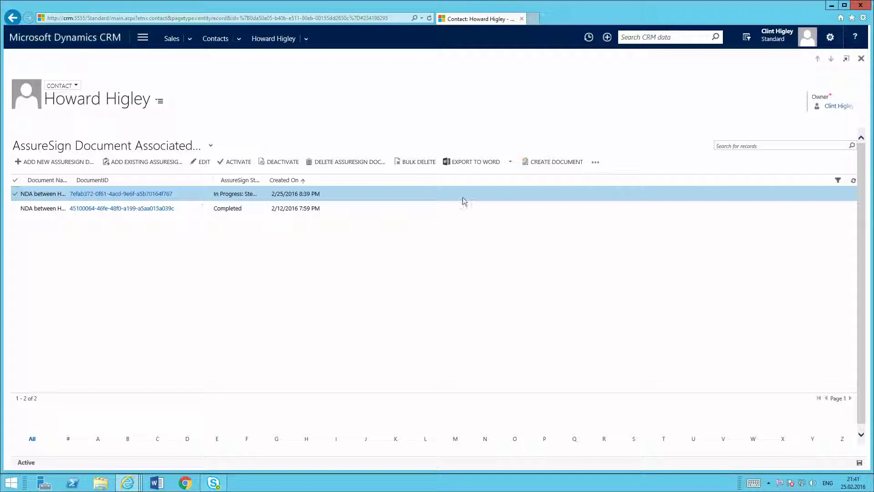
{"action": "left_click", "coordinate": [854, 182]}
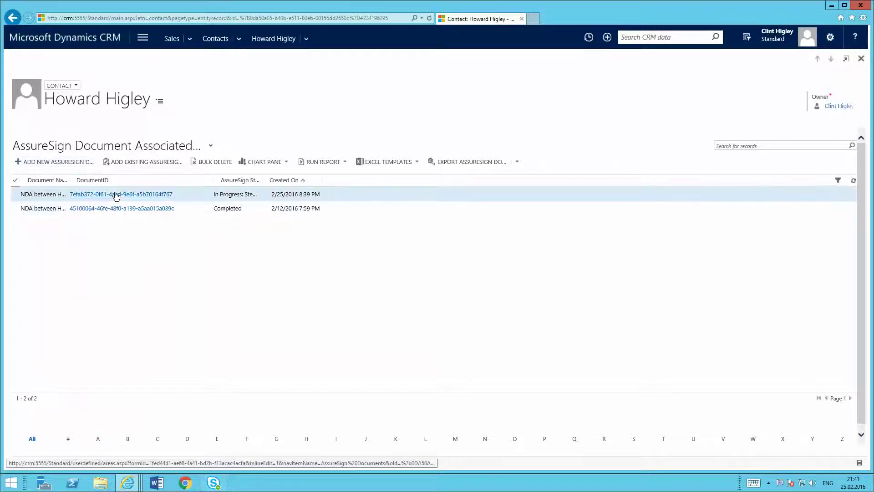
Launch Word and create a new blank document
{"action": "left_click", "coordinate": [120, 194]}
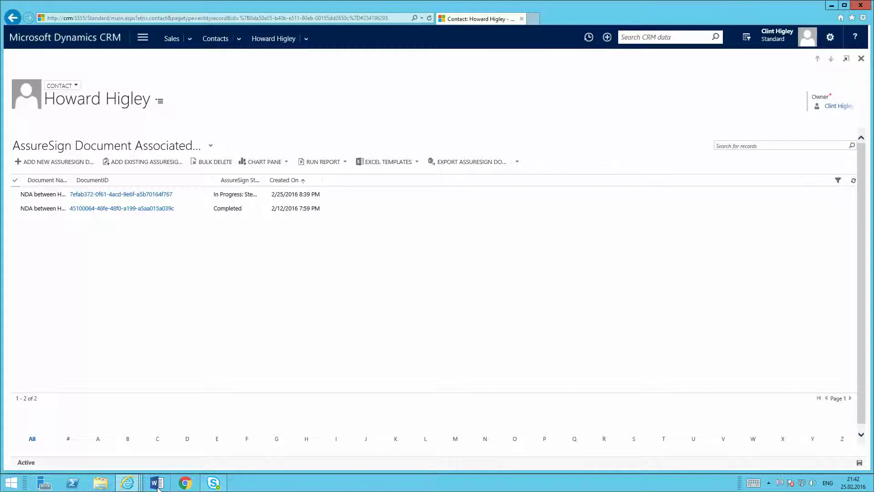
{"action": "left_click", "coordinate": [157, 485]}
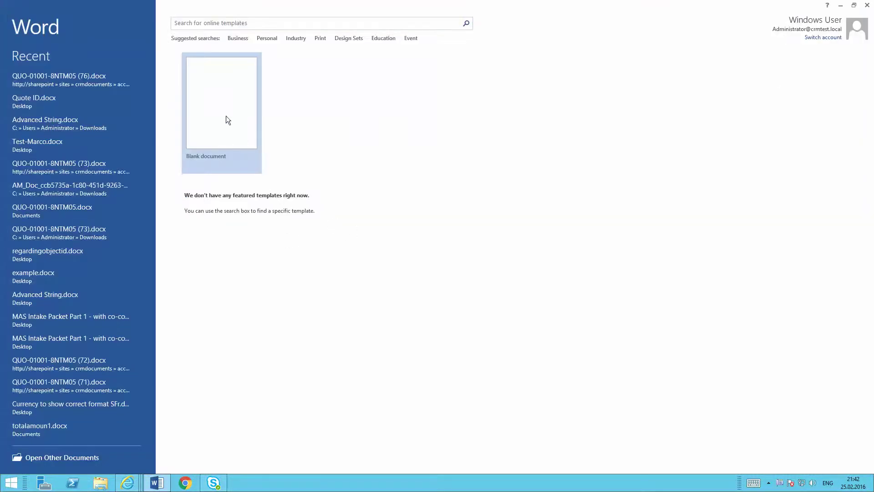
{"action": "left_click", "coordinate": [227, 118]}
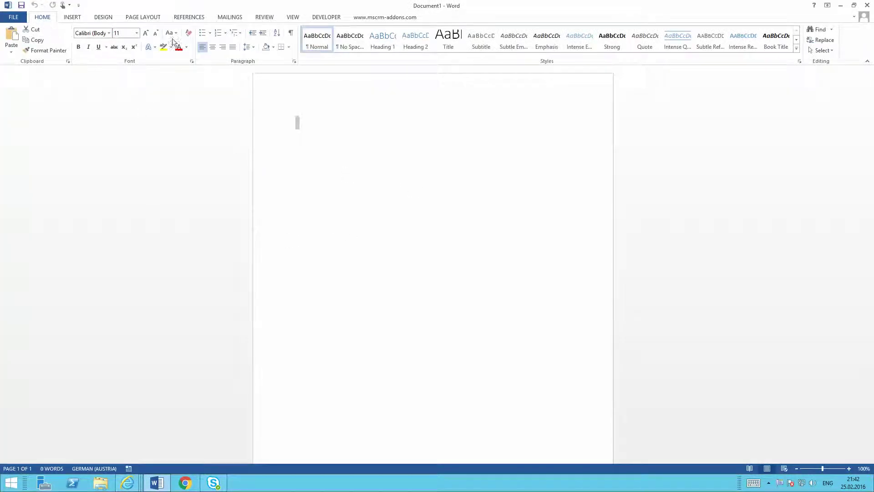
Open the NDA Assuresign.docx template and delete the script signature on the second Signed line
{"action": "left_click", "coordinate": [373, 19]}
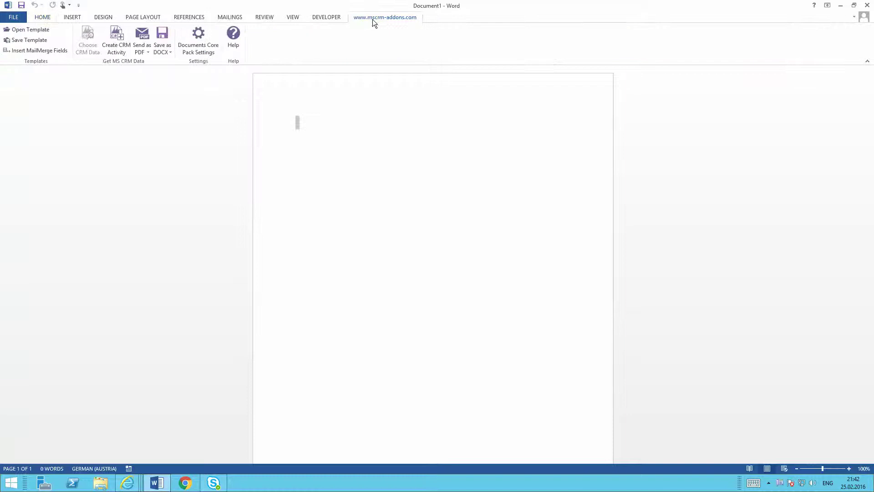
{"action": "left_click", "coordinate": [35, 30]}
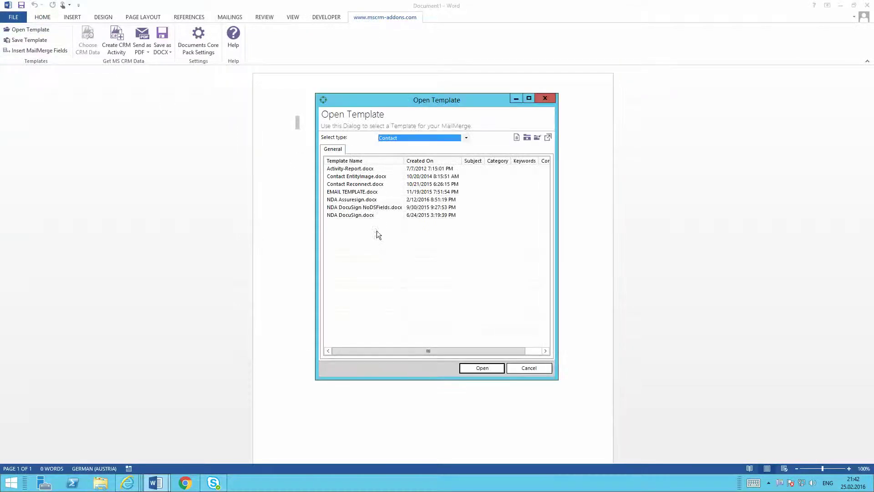
{"action": "double_click", "coordinate": [368, 200]}
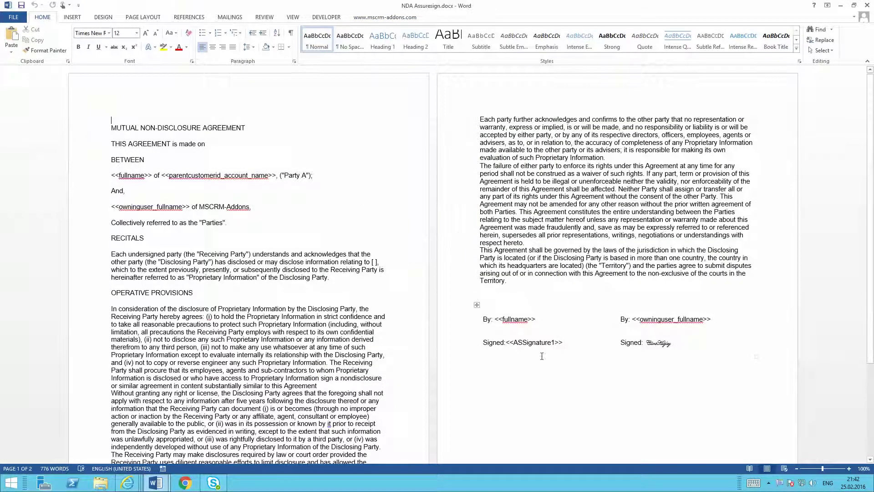
{"action": "left_click", "coordinate": [542, 343]}
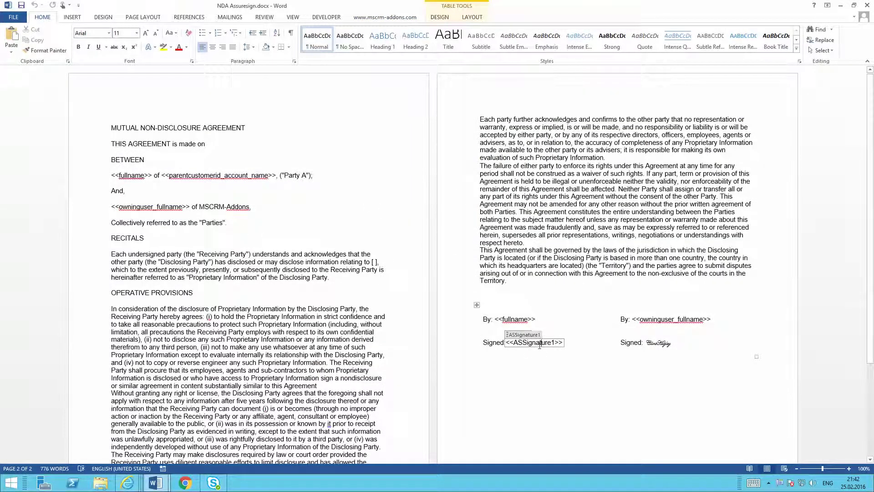
{"action": "left_click_drag", "start_coordinate": [671, 343], "coordinate": [649, 345]}
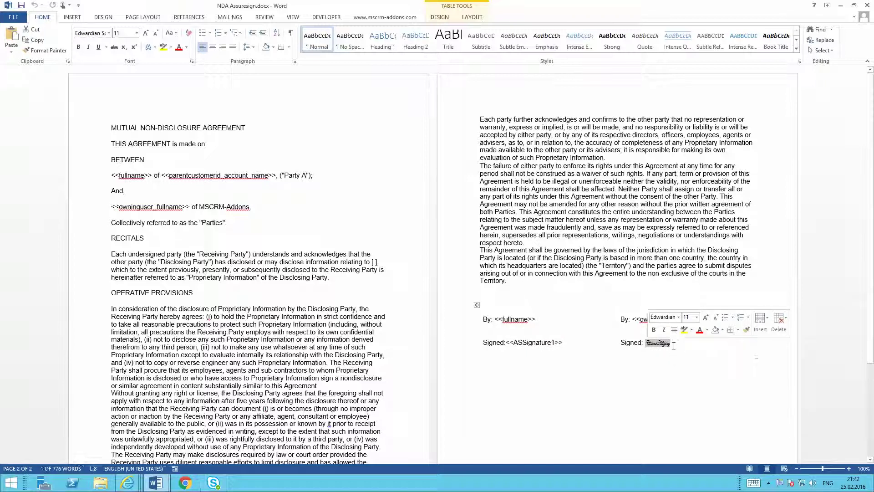
{"action": "key", "text": "Delete"}
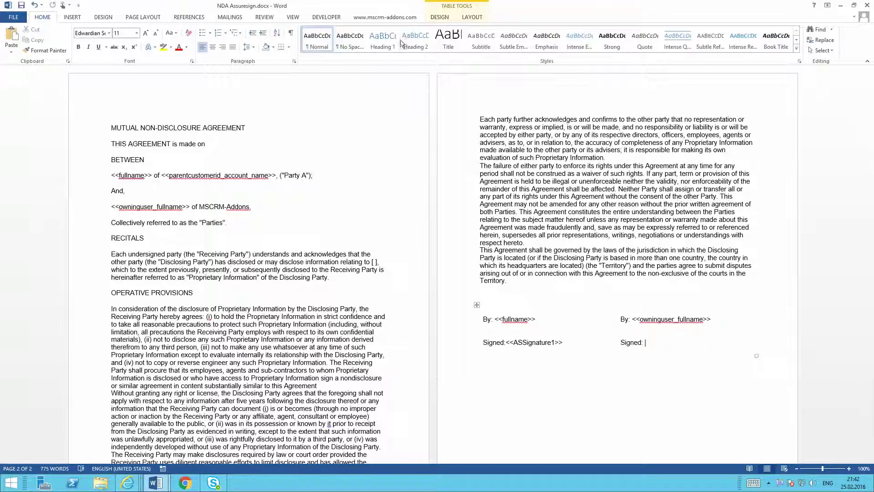
Insert an <<ASSignature2>> AssureSign signature field on the owning user's Signed: line
{"action": "left_click", "coordinate": [398, 18]}
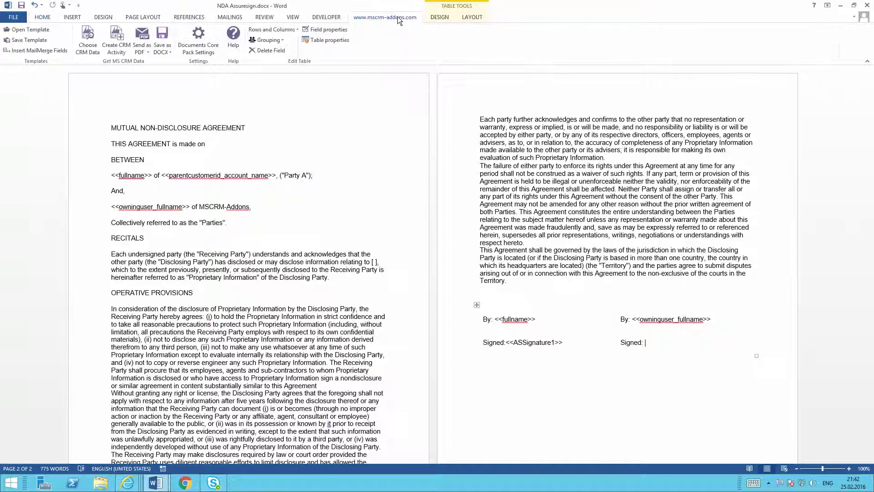
{"action": "left_click", "coordinate": [34, 50]}
{"action": "scroll", "coordinate": [490, 246], "scroll_direction": "down", "scroll_amount": 15}
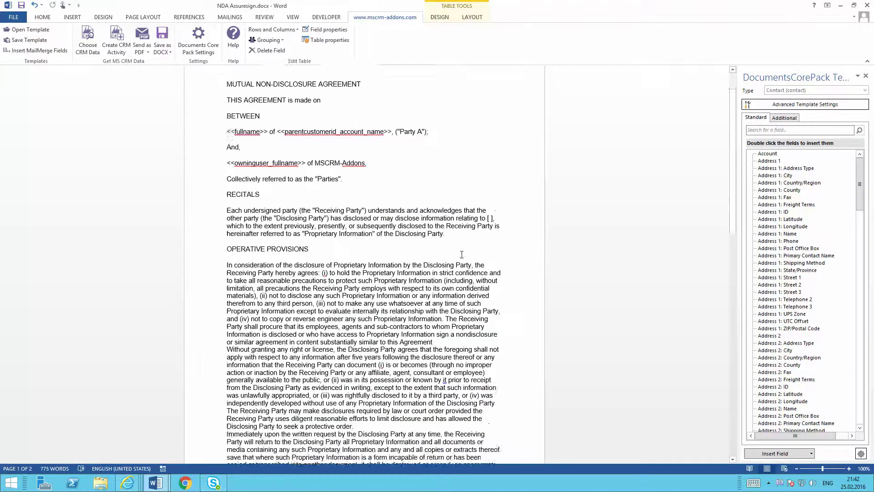
{"action": "left_click", "coordinate": [392, 358]}
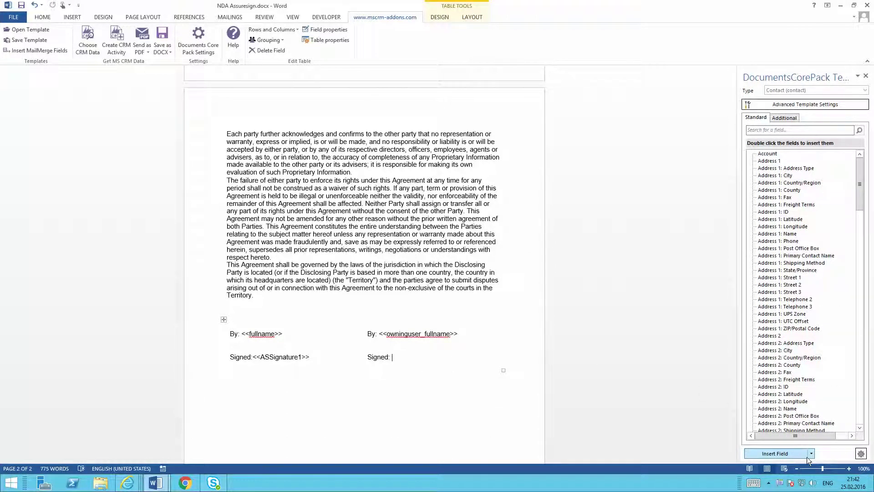
{"action": "left_click", "coordinate": [810, 454]}
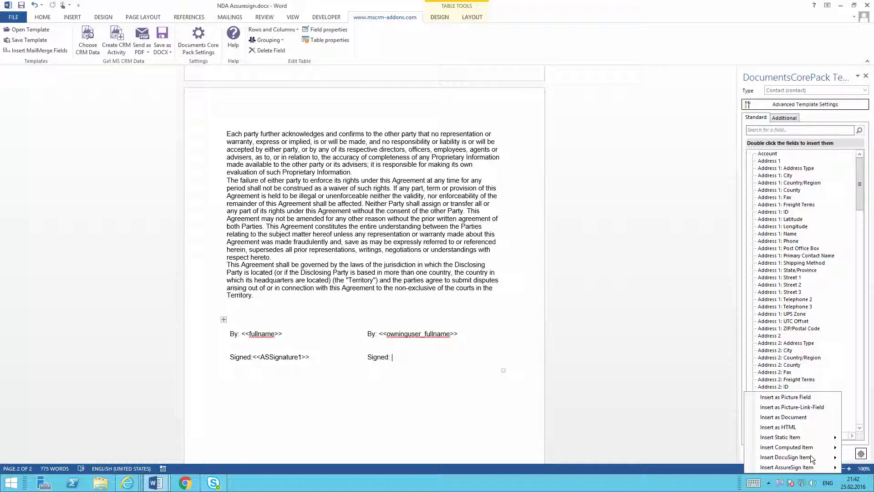
{"action": "mouse_move", "coordinate": [807, 469]}
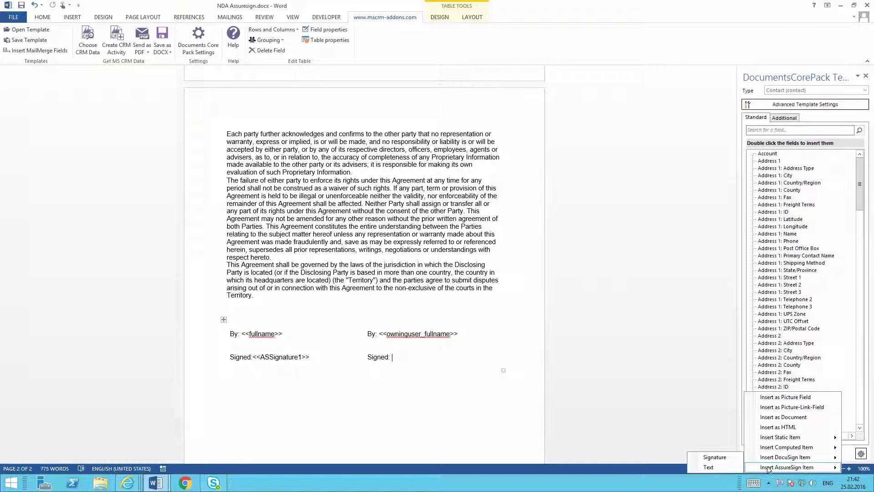
{"action": "left_click", "coordinate": [715, 458]}
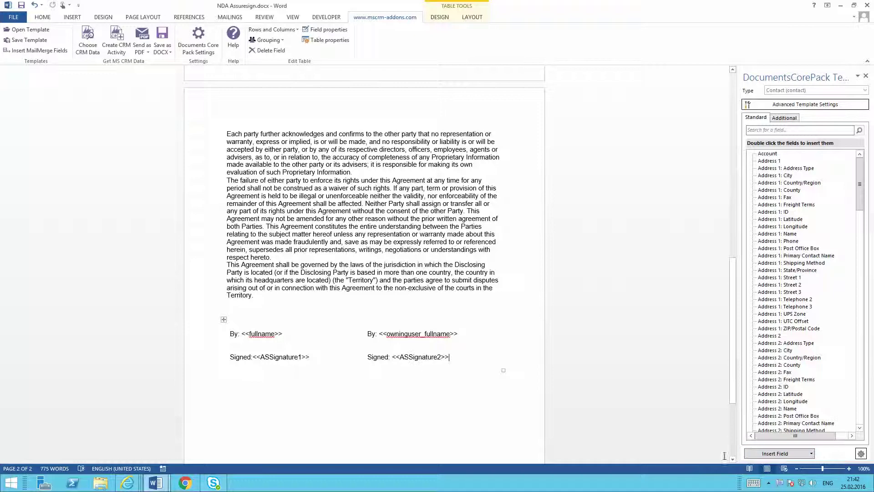
{"action": "left_click", "coordinate": [419, 357]}
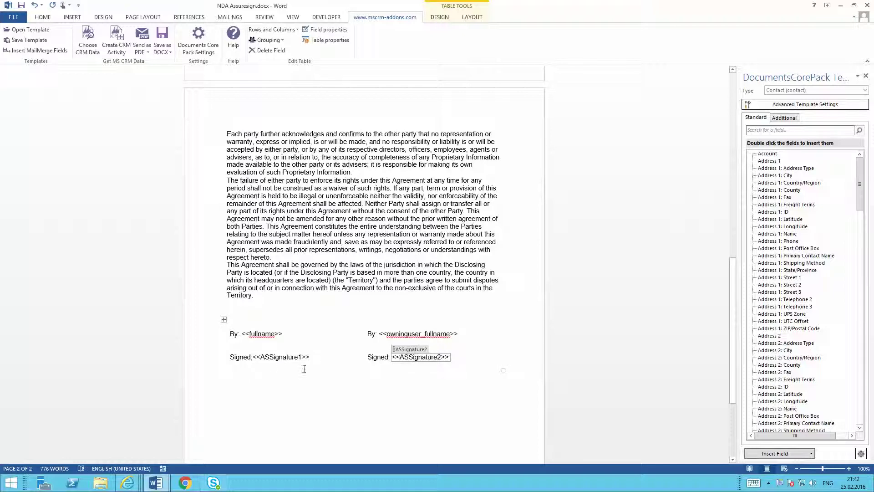
Confirm that the <<ASSignature1>> field stays assigned to Signer 1
{"action": "left_click", "coordinate": [278, 357]}
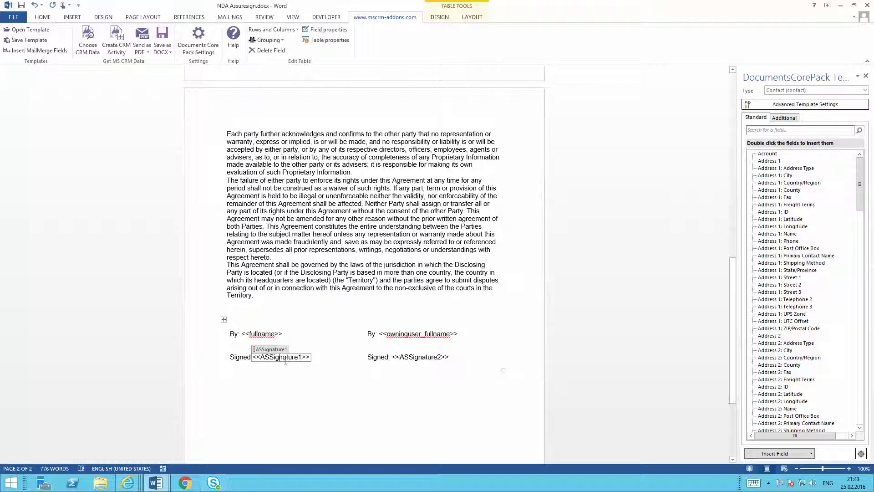
{"action": "left_click", "coordinate": [330, 31]}
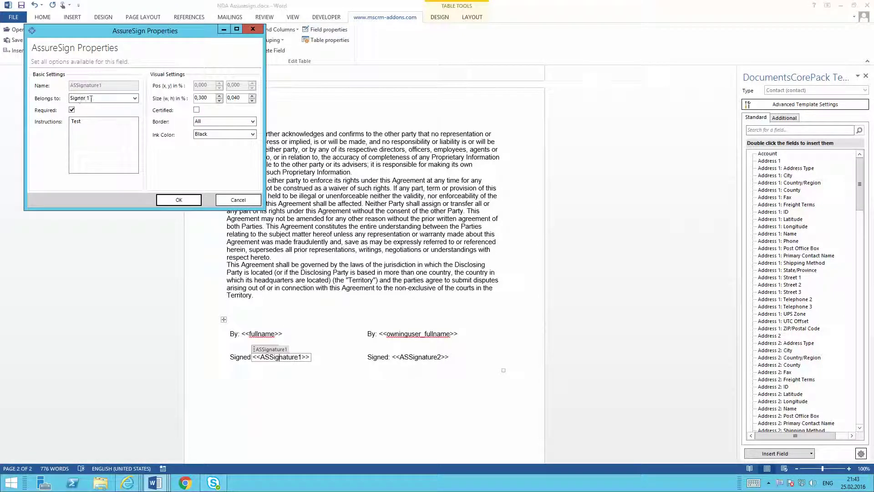
{"action": "left_click", "coordinate": [179, 201]}
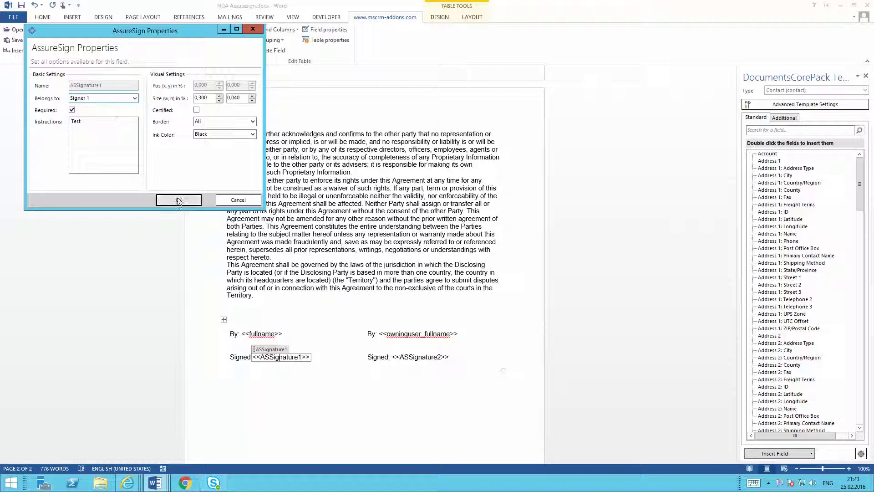
{"action": "left_click", "coordinate": [178, 201]}
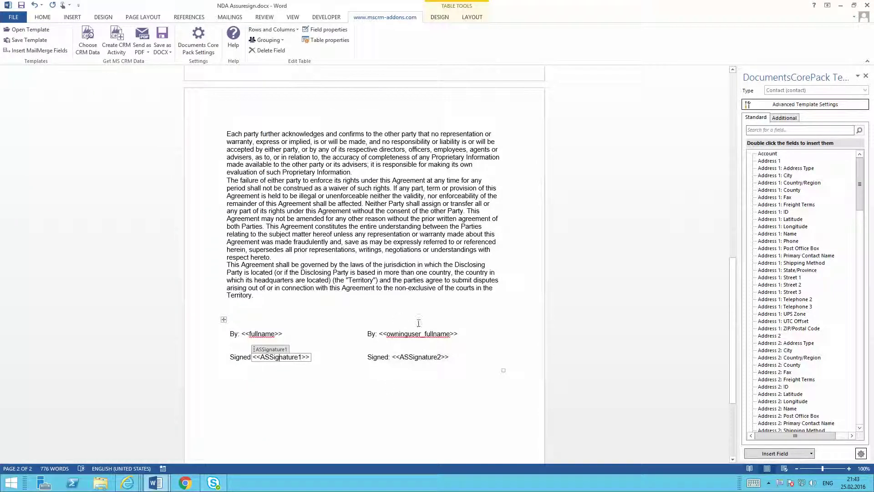
Assign the <<ASSignature2>> field to a newly added Signer 2
{"action": "left_click", "coordinate": [416, 357]}
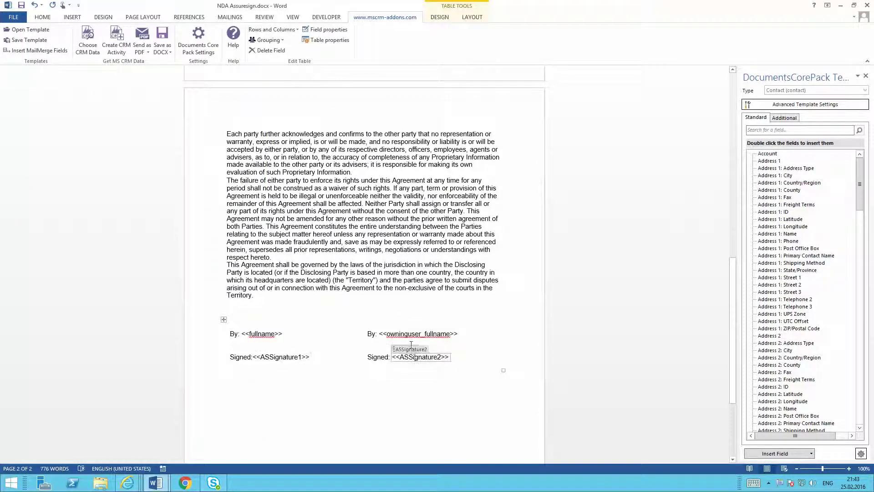
{"action": "left_click", "coordinate": [325, 29]}
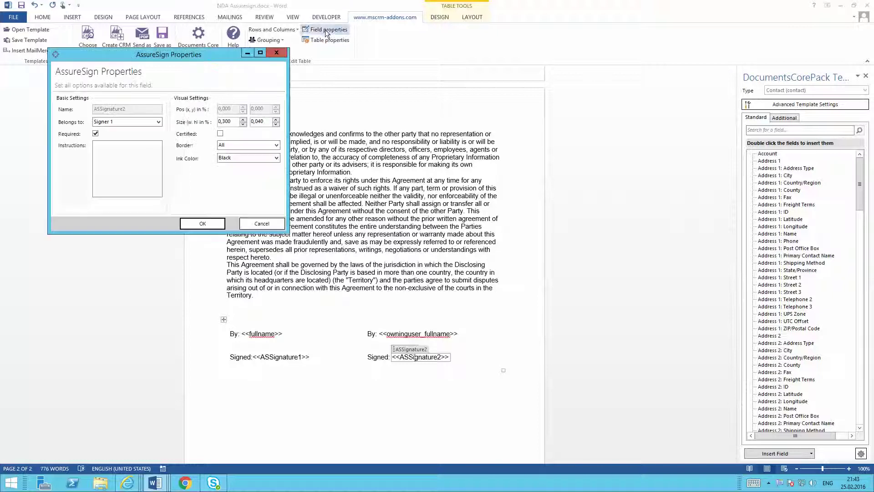
{"action": "left_click", "coordinate": [158, 122]}
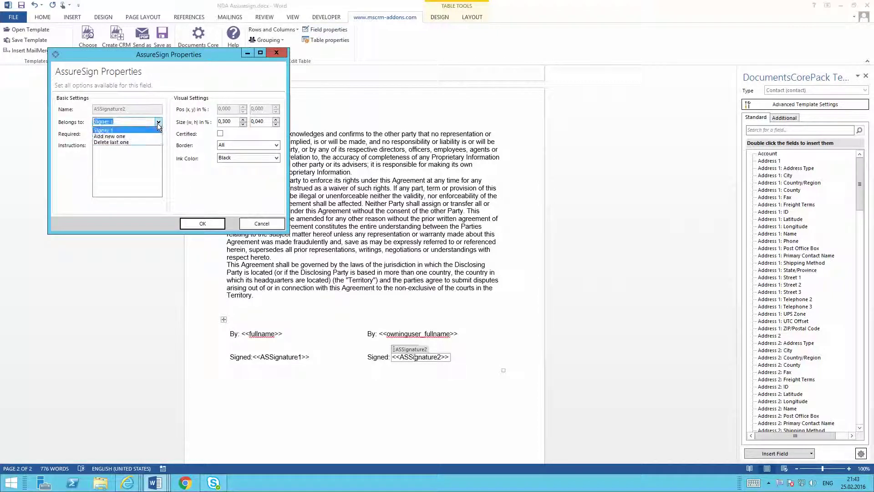
{"action": "left_click", "coordinate": [109, 137]}
{"action": "left_click", "coordinate": [111, 138]}
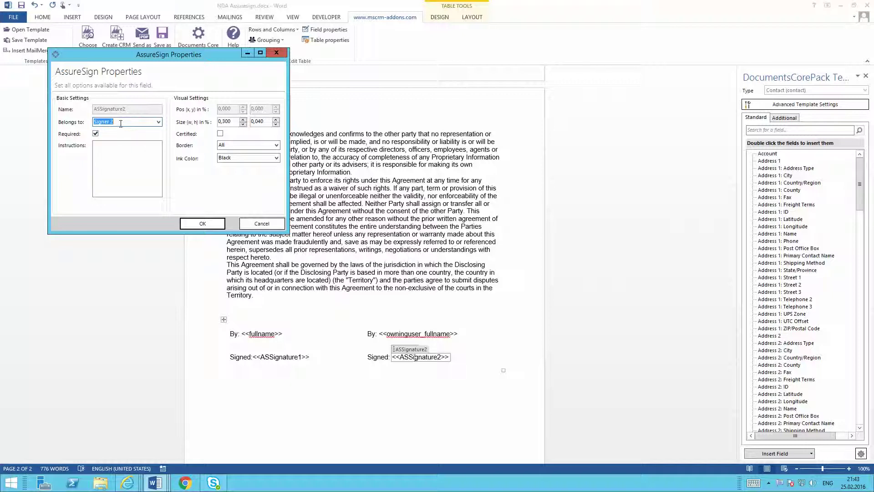
{"action": "left_click", "coordinate": [159, 122]}
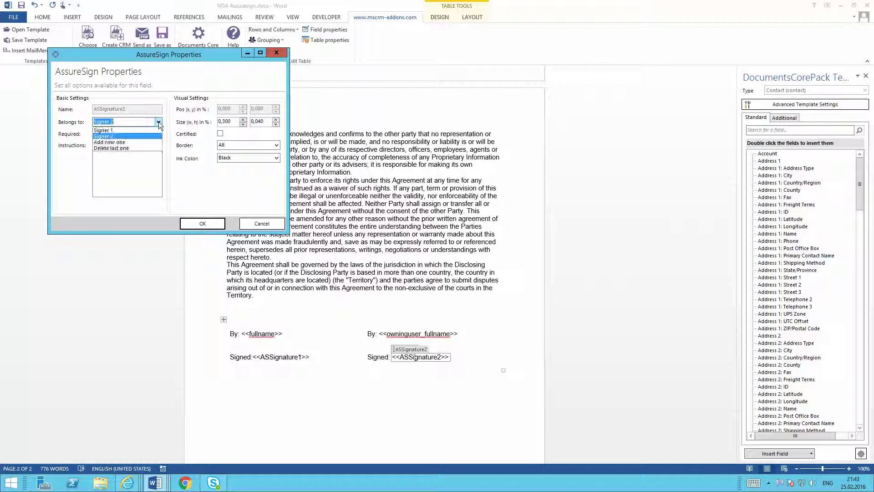
{"action": "left_click", "coordinate": [129, 138]}
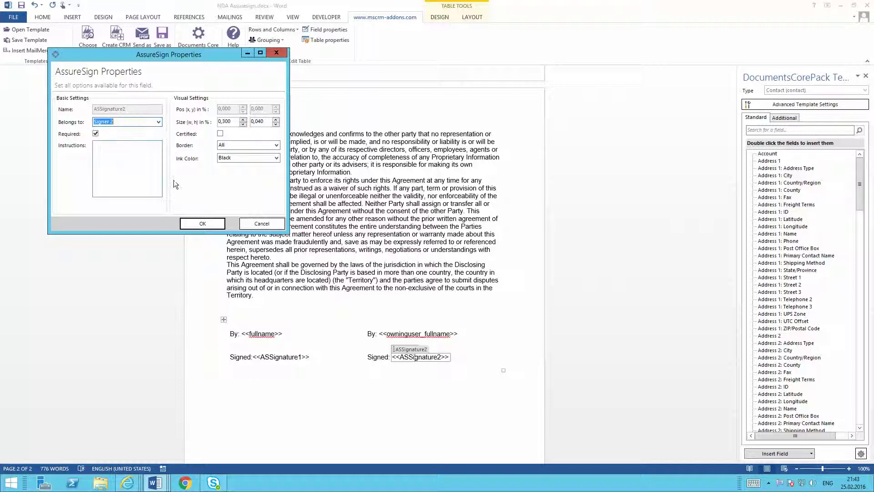
{"action": "left_click", "coordinate": [203, 223]}
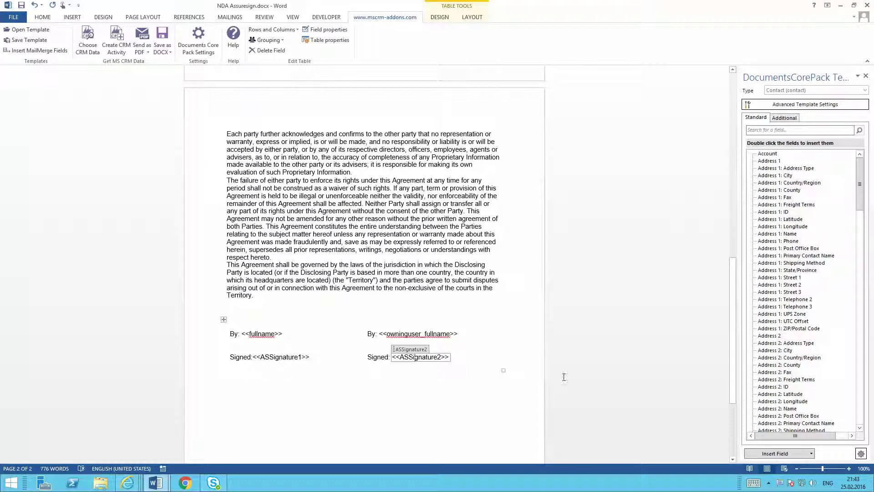
Browse the Insert AssureSign Item field choices, then dismiss them
{"action": "left_click", "coordinate": [812, 454]}
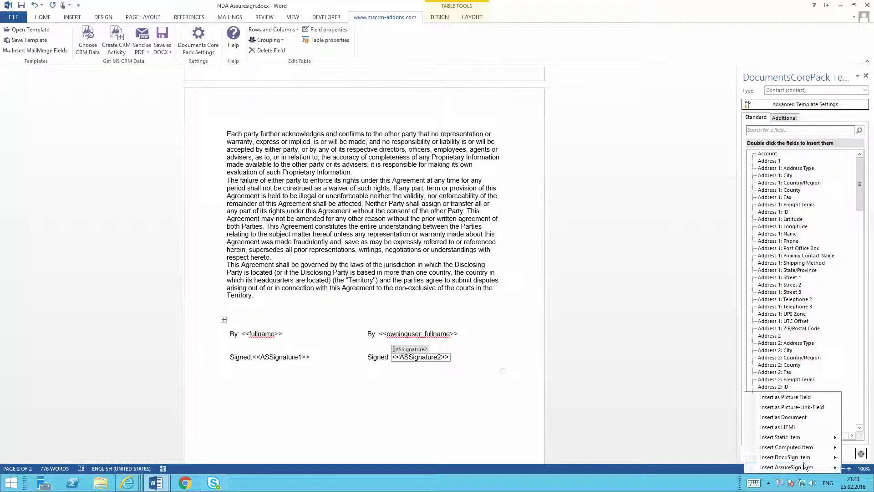
{"action": "mouse_move", "coordinate": [805, 468]}
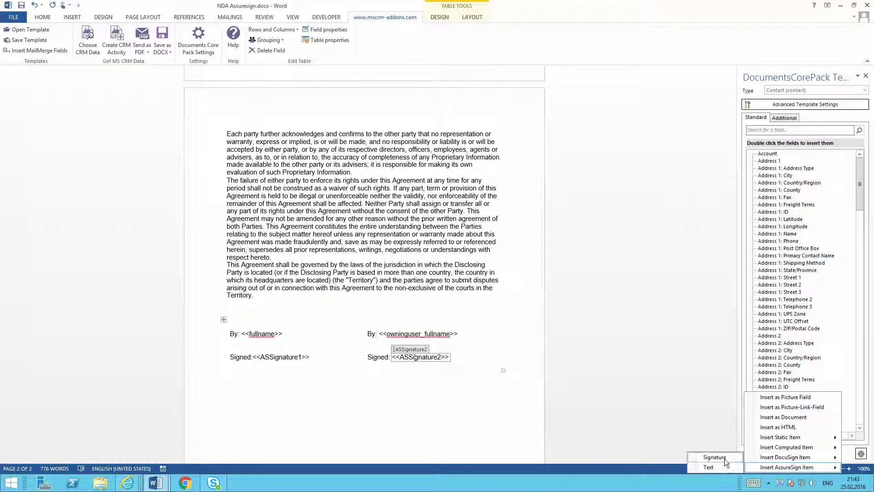
{"action": "left_click", "coordinate": [462, 358]}
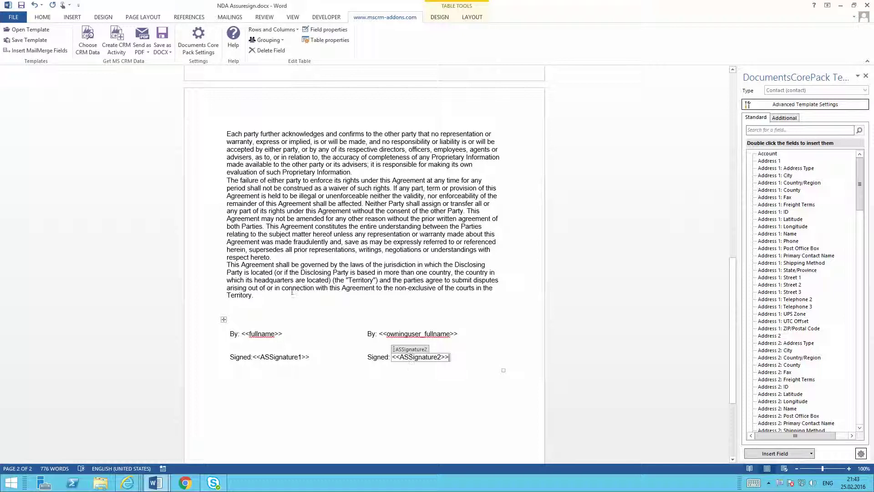
Save the template to CRM as NDA Assuresign 2 sign.docx
{"action": "left_click", "coordinate": [30, 41]}
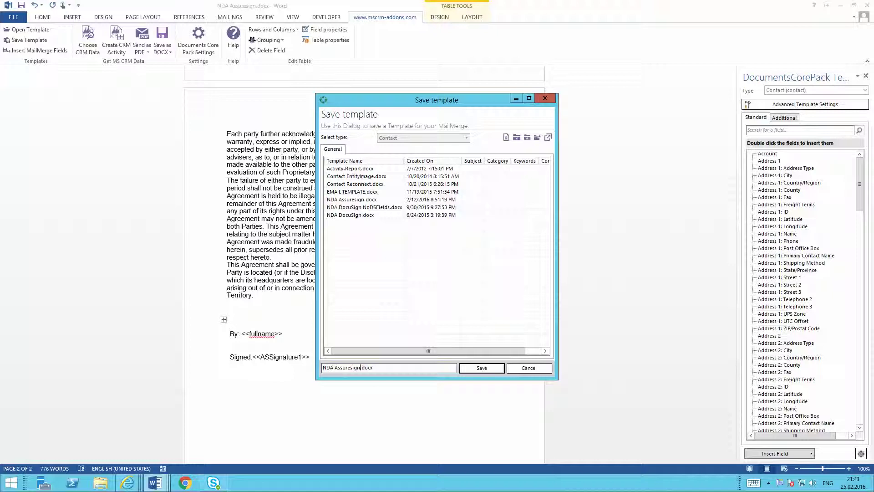
{"action": "left_click", "coordinate": [360, 368]}
{"action": "type", "text": "2"}
{"action": "type", "text": "!"}
{"action": "type", "text": "sign"}
{"action": "left_click", "coordinate": [482, 368]}
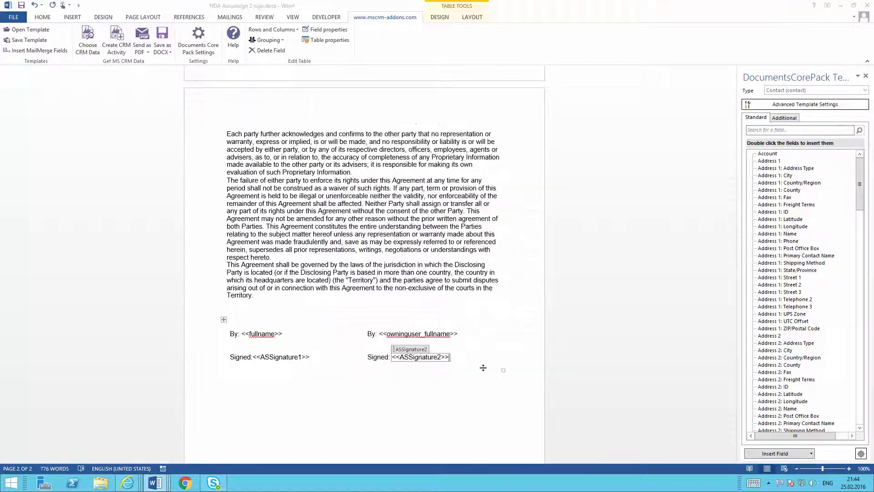
{"action": "left_click", "coordinate": [842, 6]}
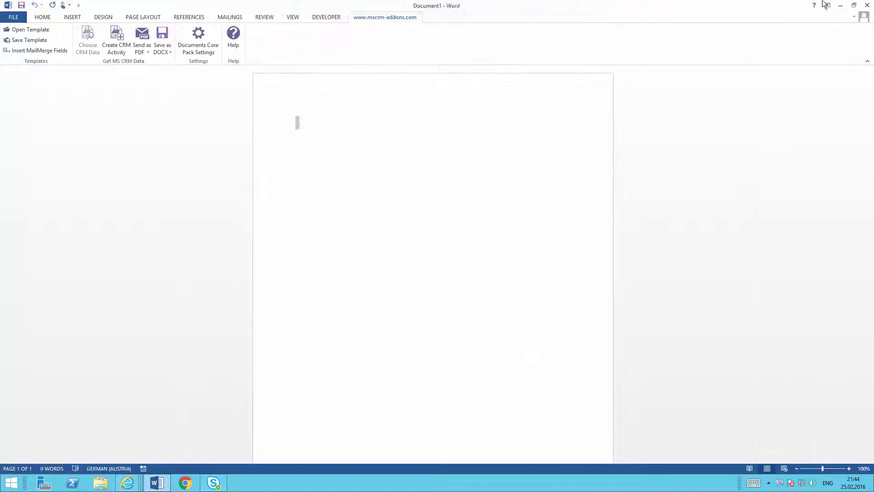
Start Create Document on the contact with 'Let me decide every step' and choose NDA Assuresign 2 sign.docx
{"action": "left_click", "coordinate": [867, 4]}
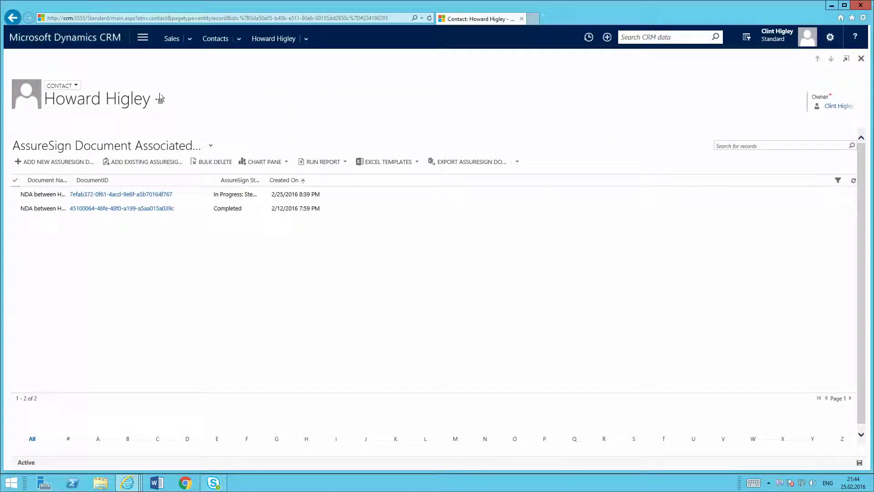
{"action": "left_click", "coordinate": [274, 38]}
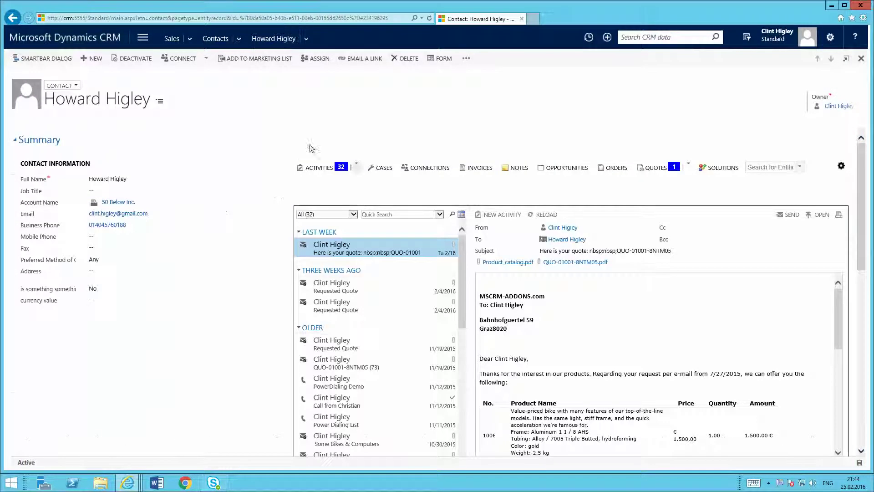
{"action": "left_click", "coordinate": [465, 58]}
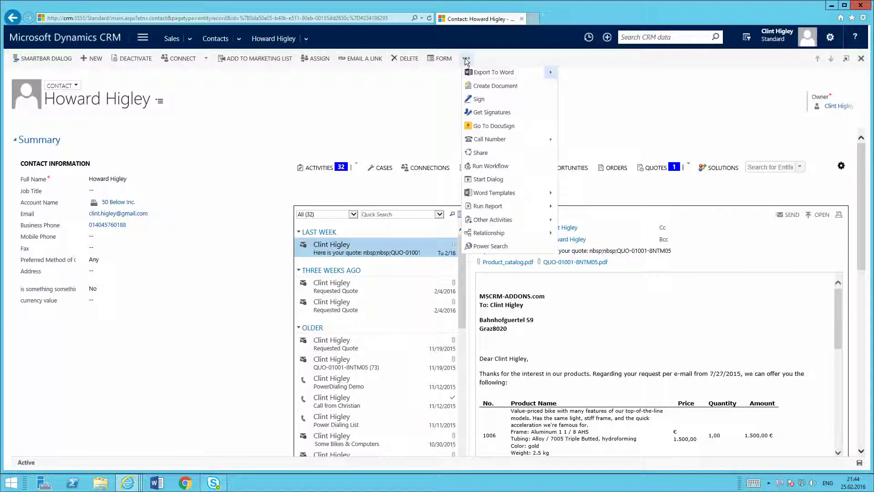
{"action": "left_click", "coordinate": [488, 88]}
{"action": "left_click", "coordinate": [412, 193]}
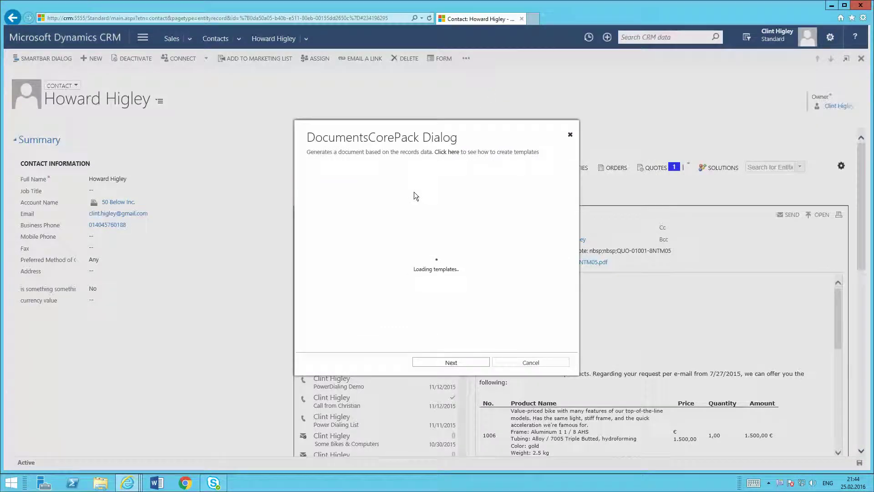
{"action": "left_click", "coordinate": [359, 271]}
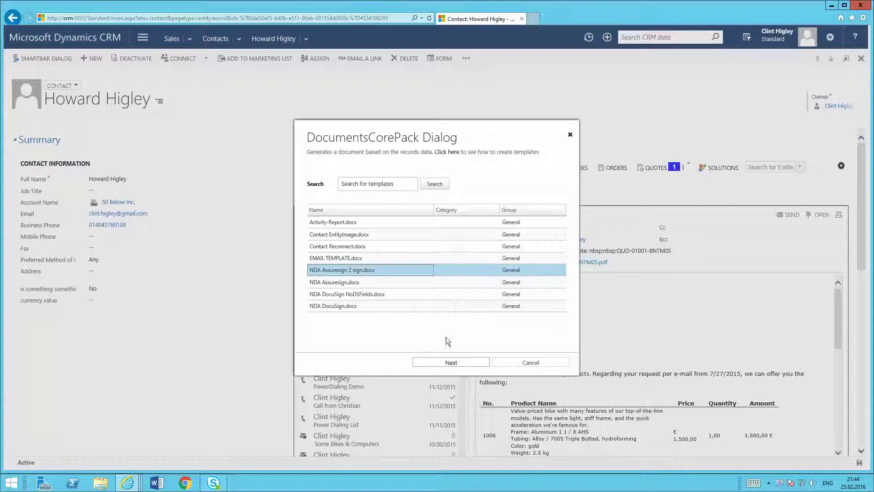
Make the contact's owner Email Recipient 2 at their Other Email address and generate the NDA
{"action": "left_click", "coordinate": [458, 367]}
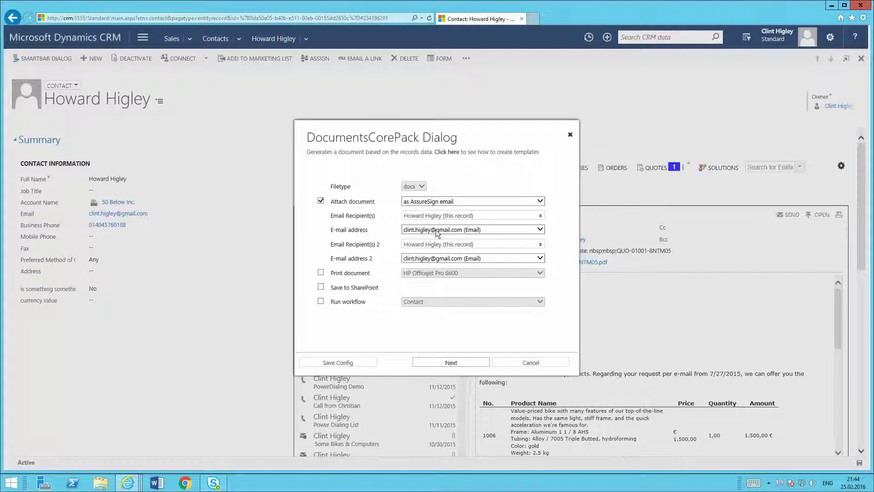
{"action": "left_click", "coordinate": [453, 246]}
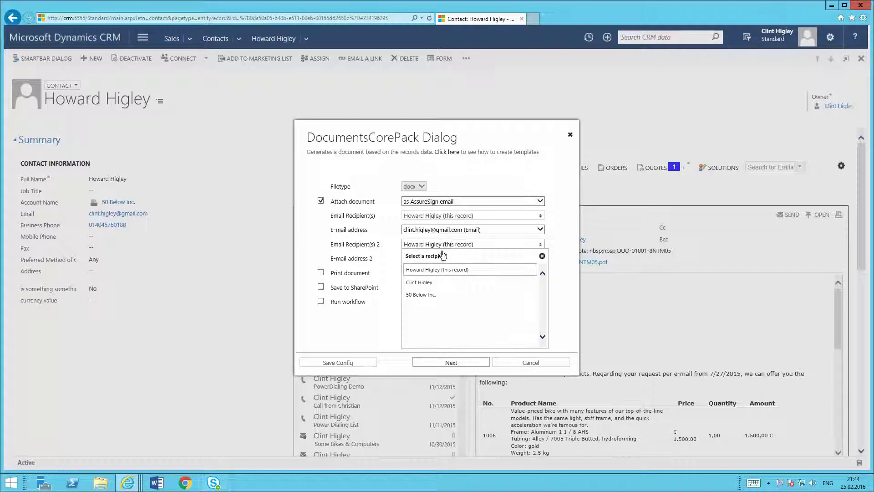
{"action": "left_click", "coordinate": [422, 283]}
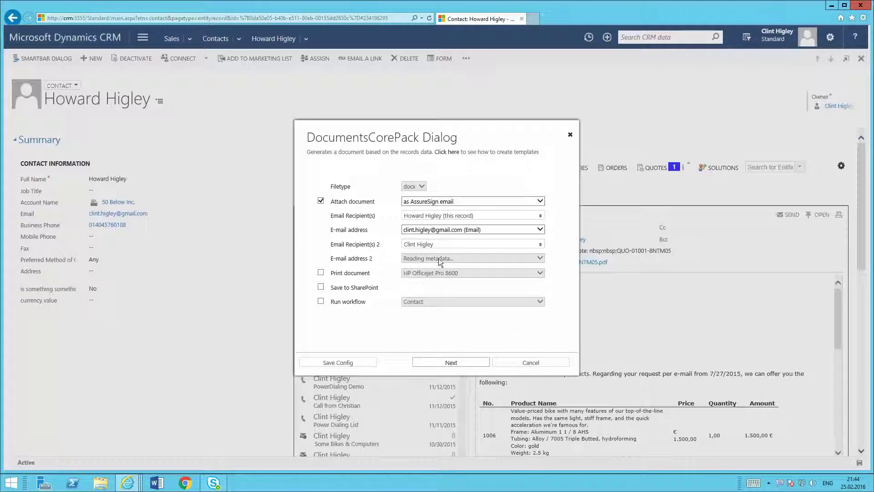
{"action": "left_click", "coordinate": [462, 258]}
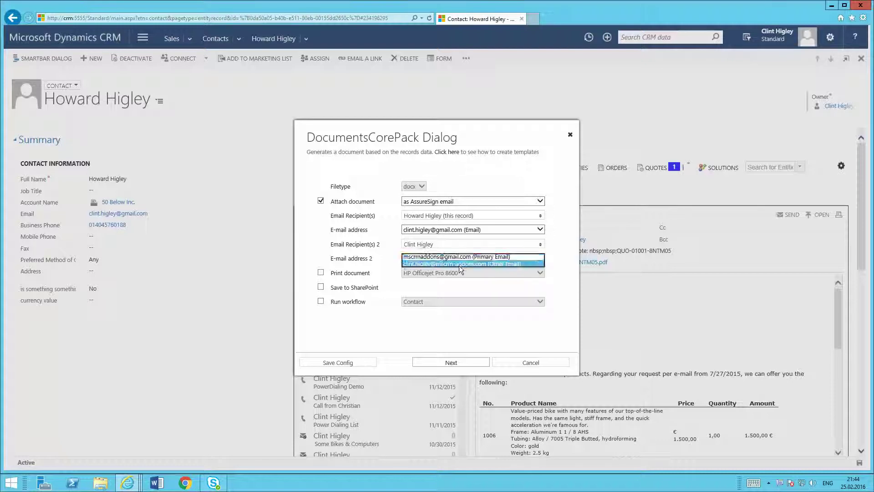
{"action": "left_click", "coordinate": [459, 266]}
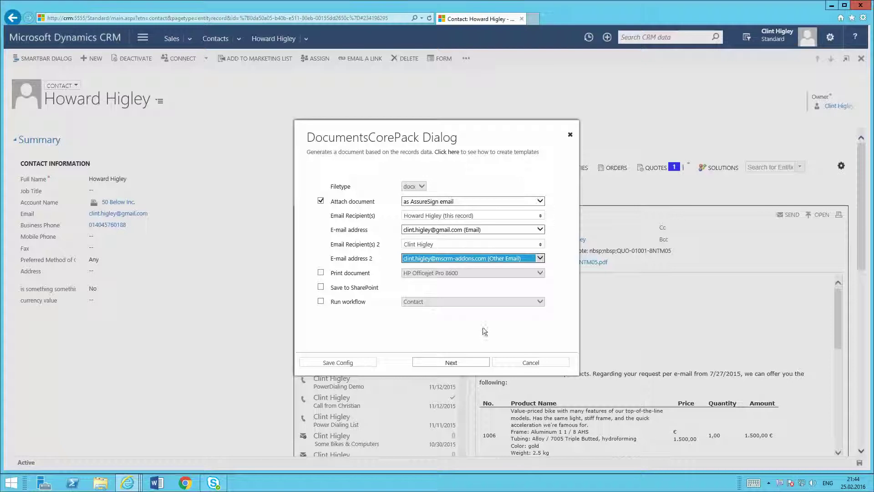
{"action": "left_click", "coordinate": [458, 363]}
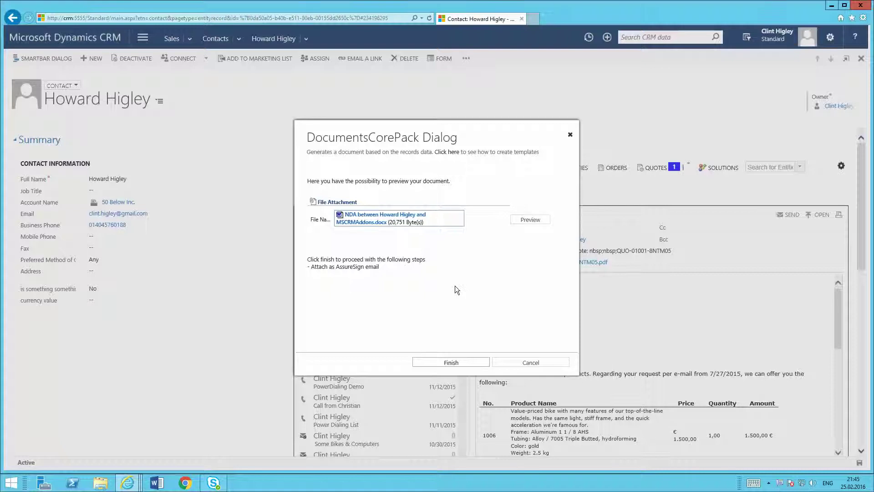
Wait for the two-signer NDA file to finish generating and close the browser's menu bar
{"action": "key", "text": "alt"}
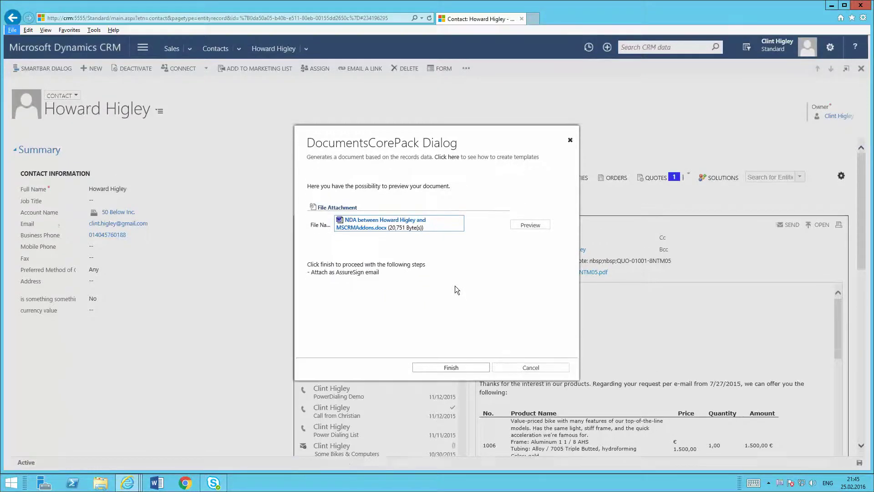
{"action": "key", "text": "Escape"}
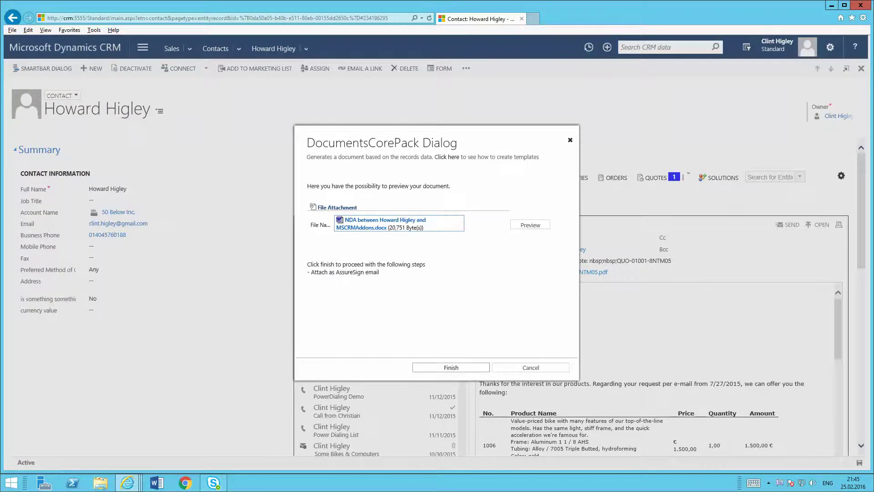